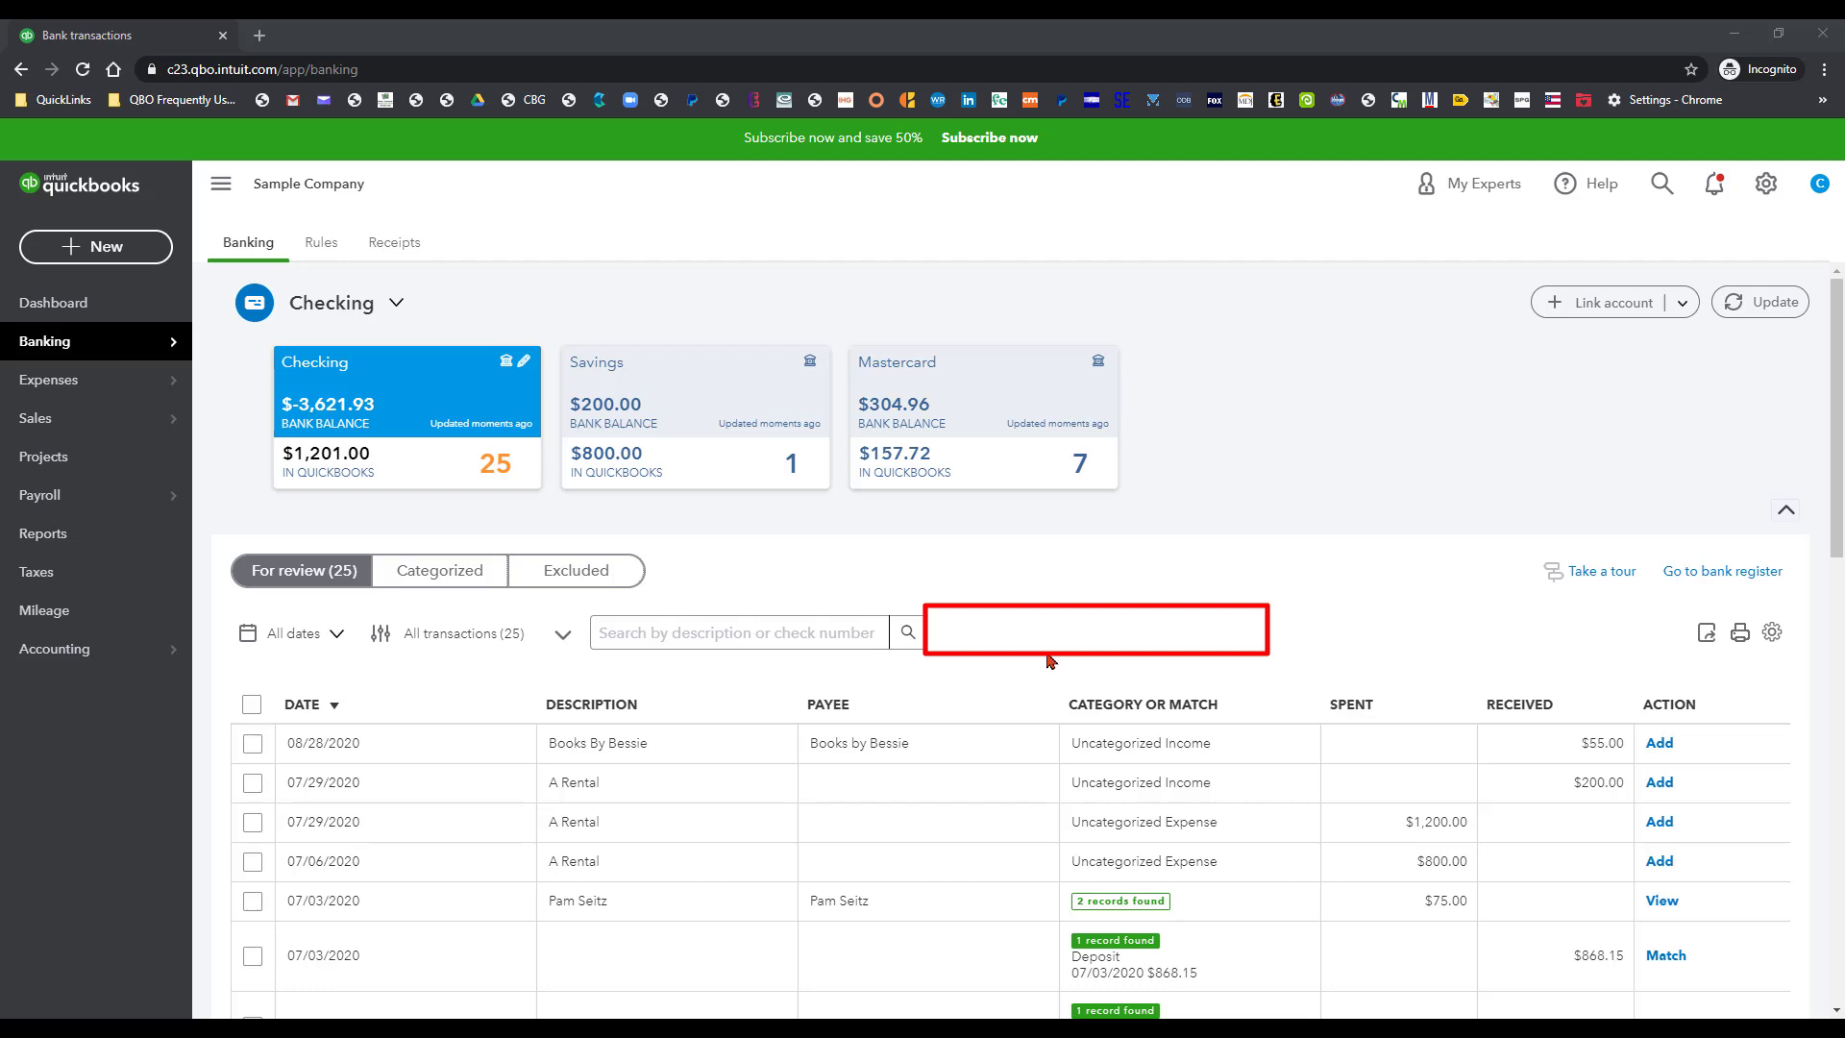
Filter the Checking account's transactions for review to Matched and sort the list by Category or Match
left_click(564, 638)
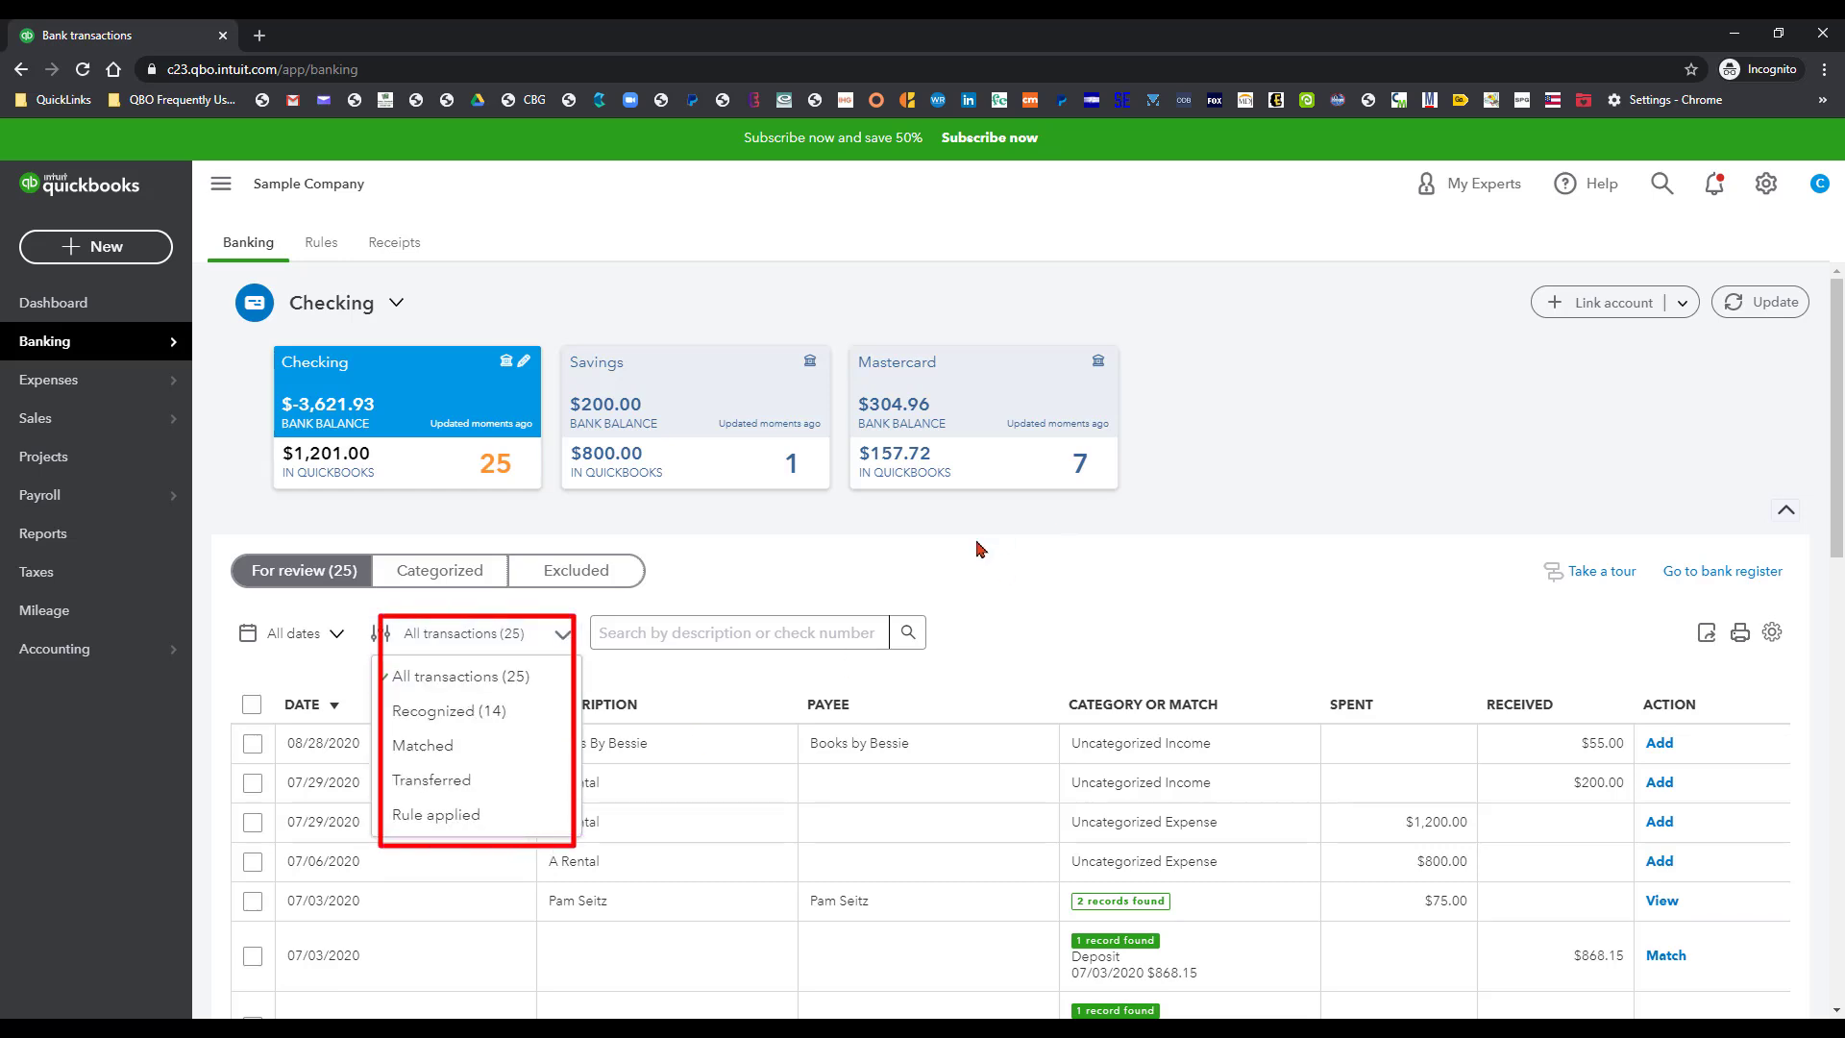
left_click(729, 575)
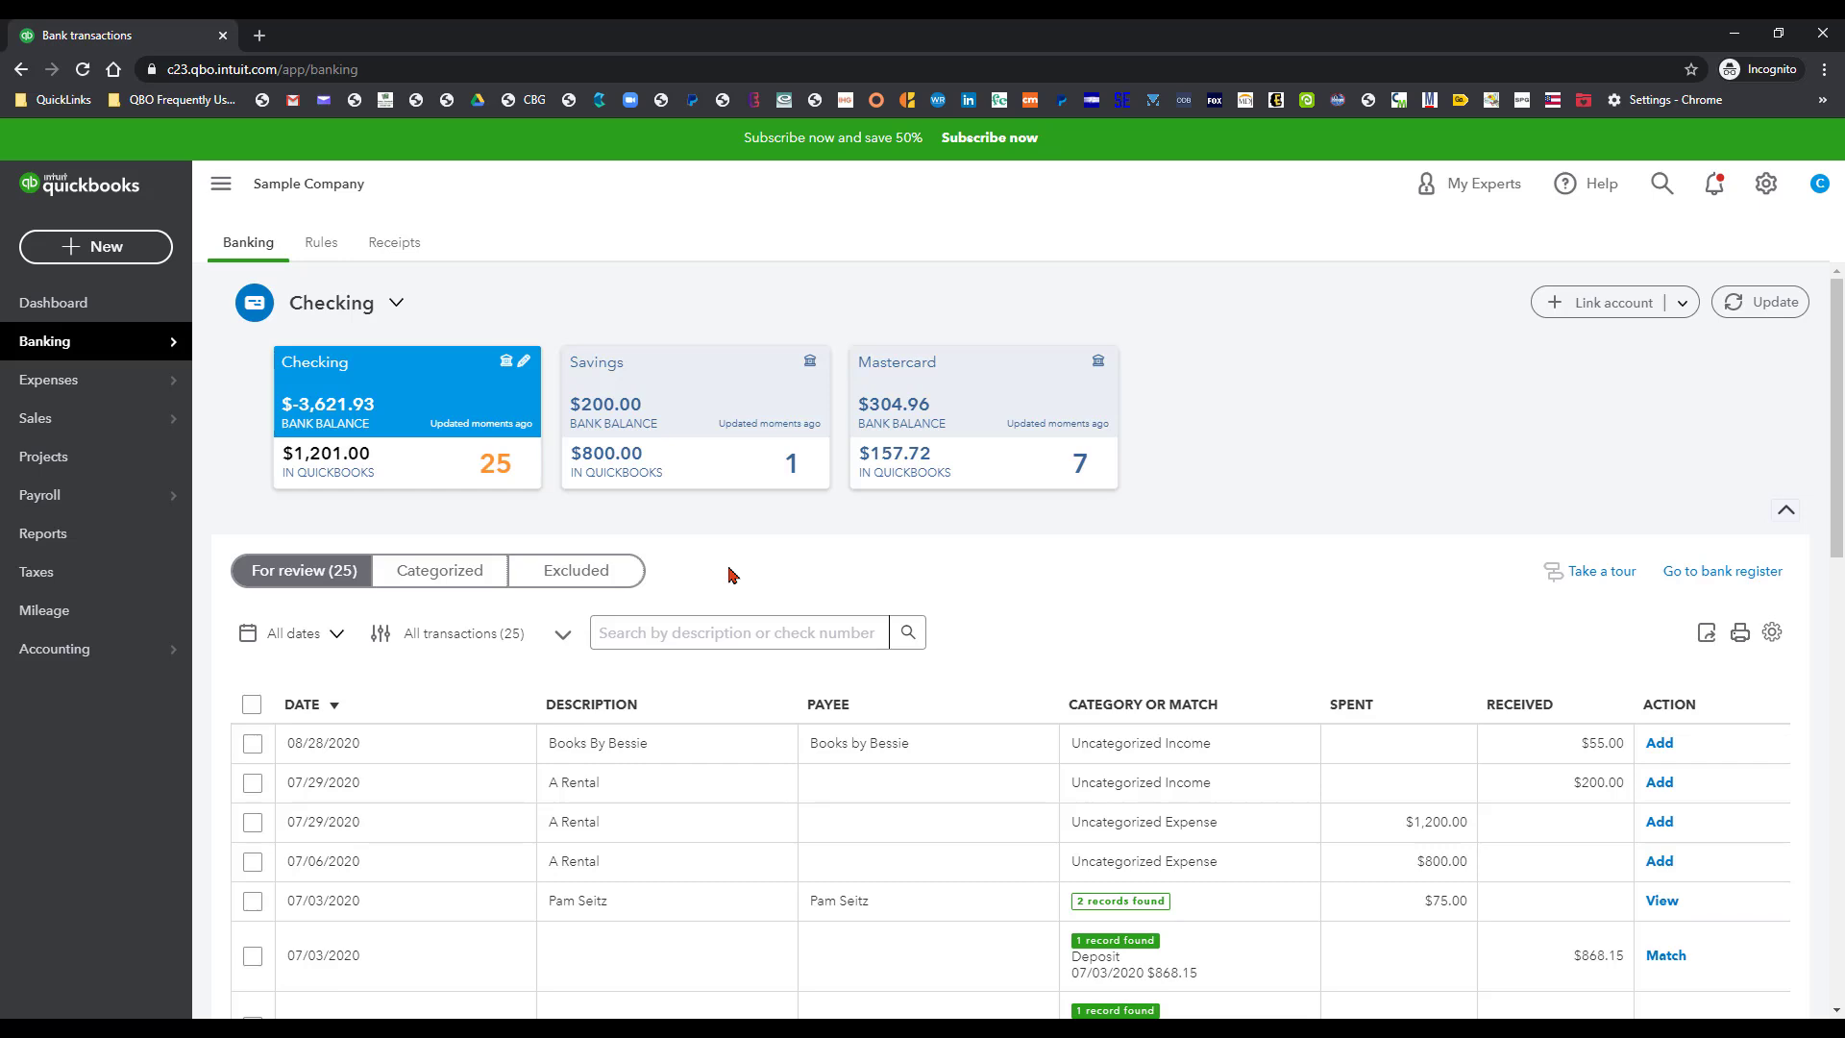
left_click(564, 640)
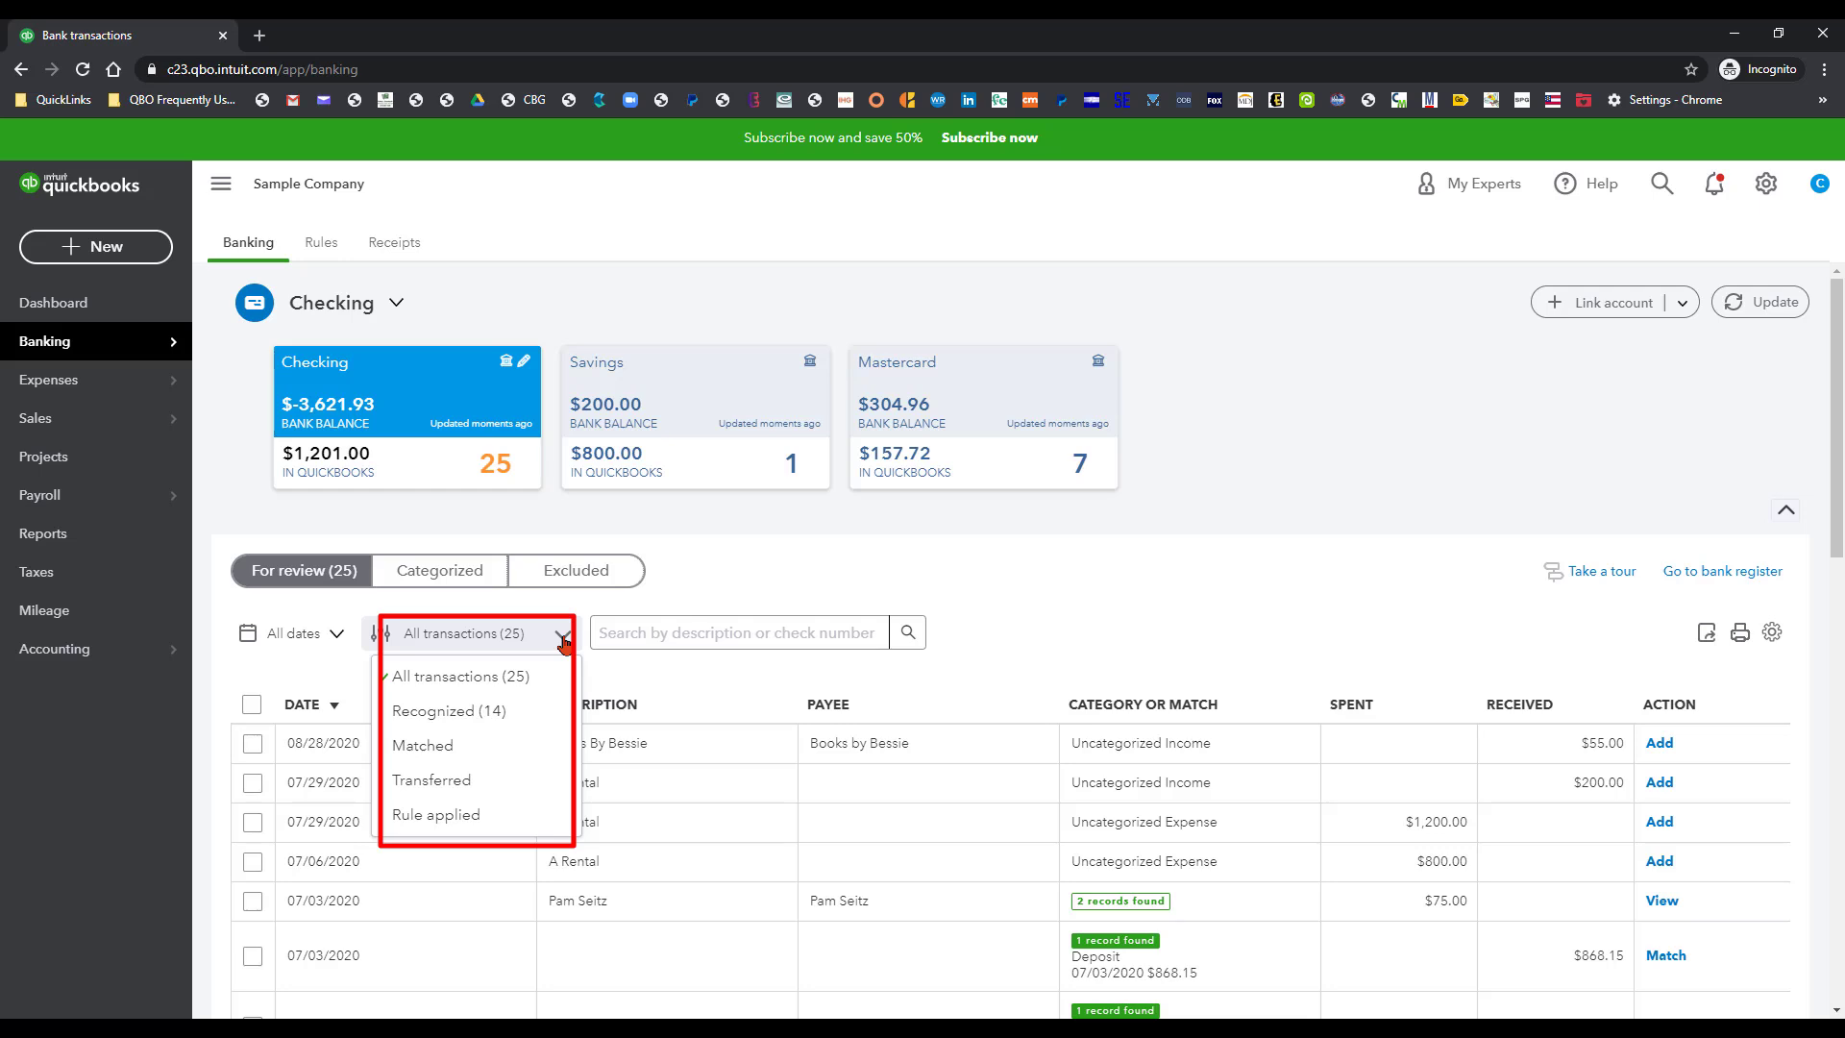
left_click(445, 749)
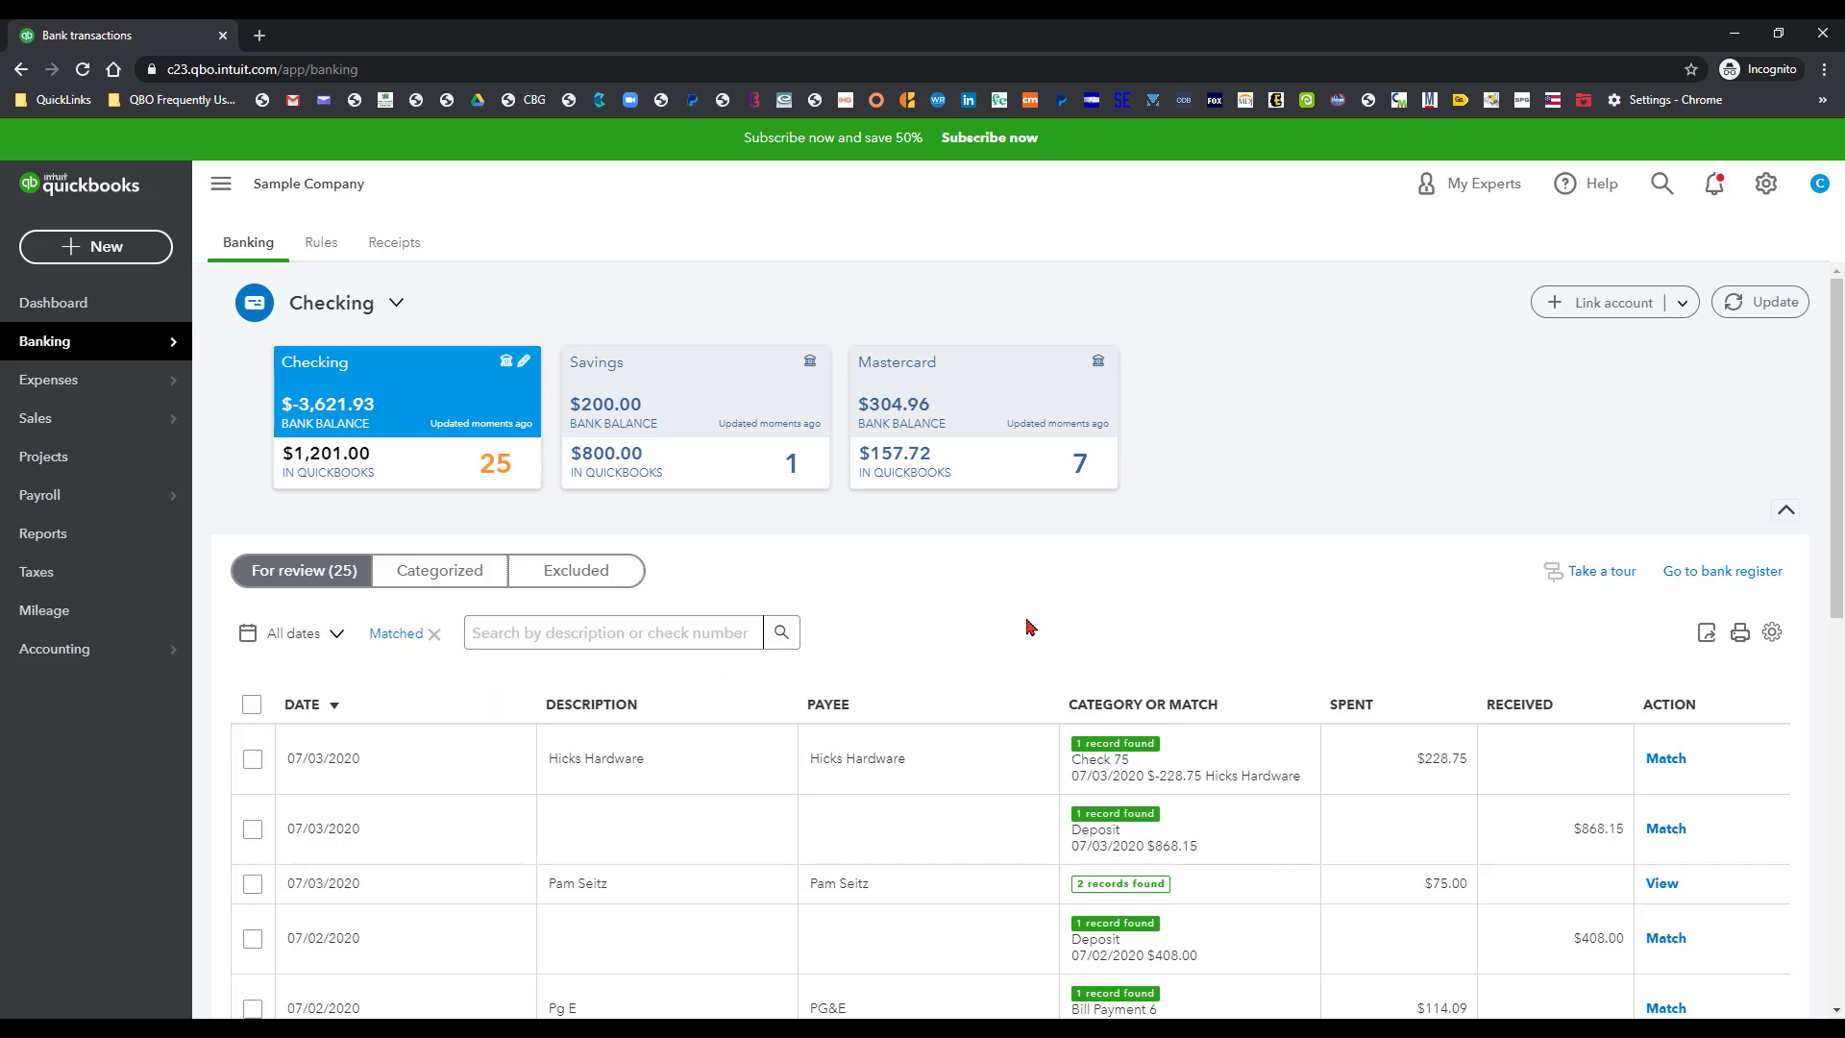
left_click(1246, 716)
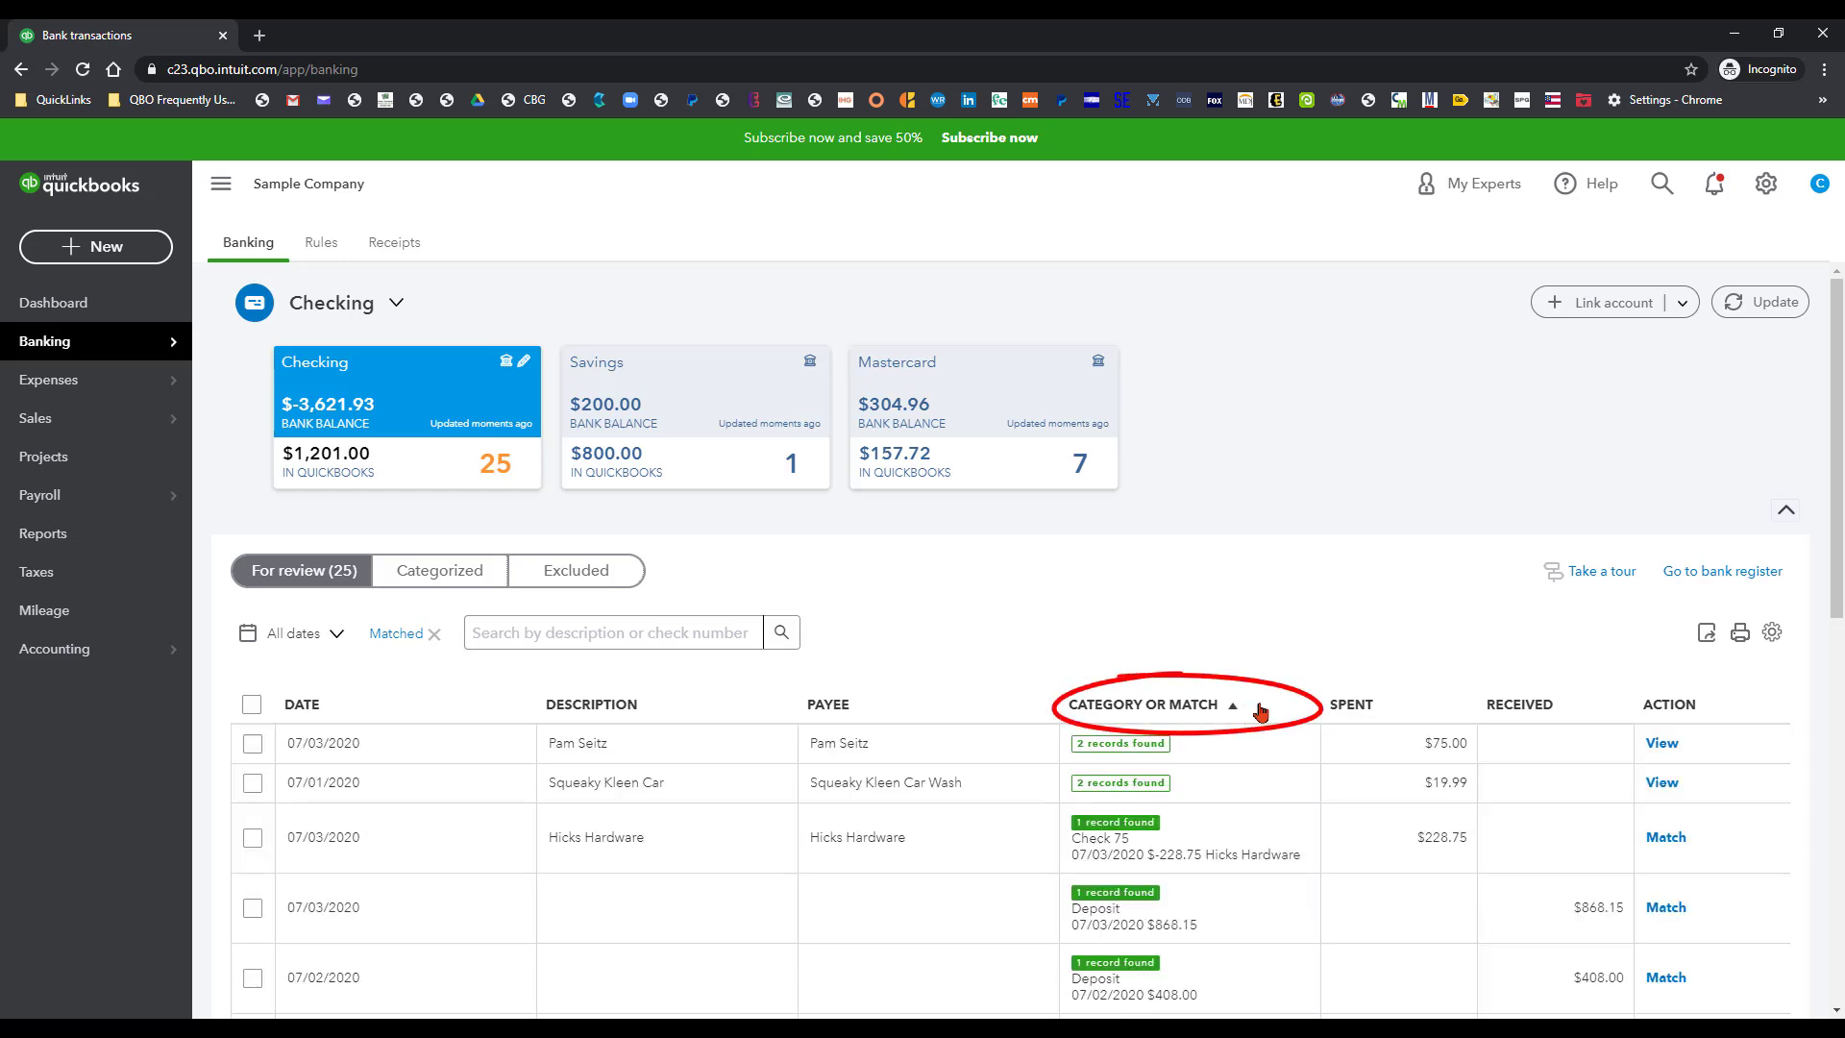
Compare the Expense 76 and Bill Payment 3 candidates for the 07/03/2020 $75.00 bank transaction, and match it to Expense 76
scroll(1276, 803, "down", 5)
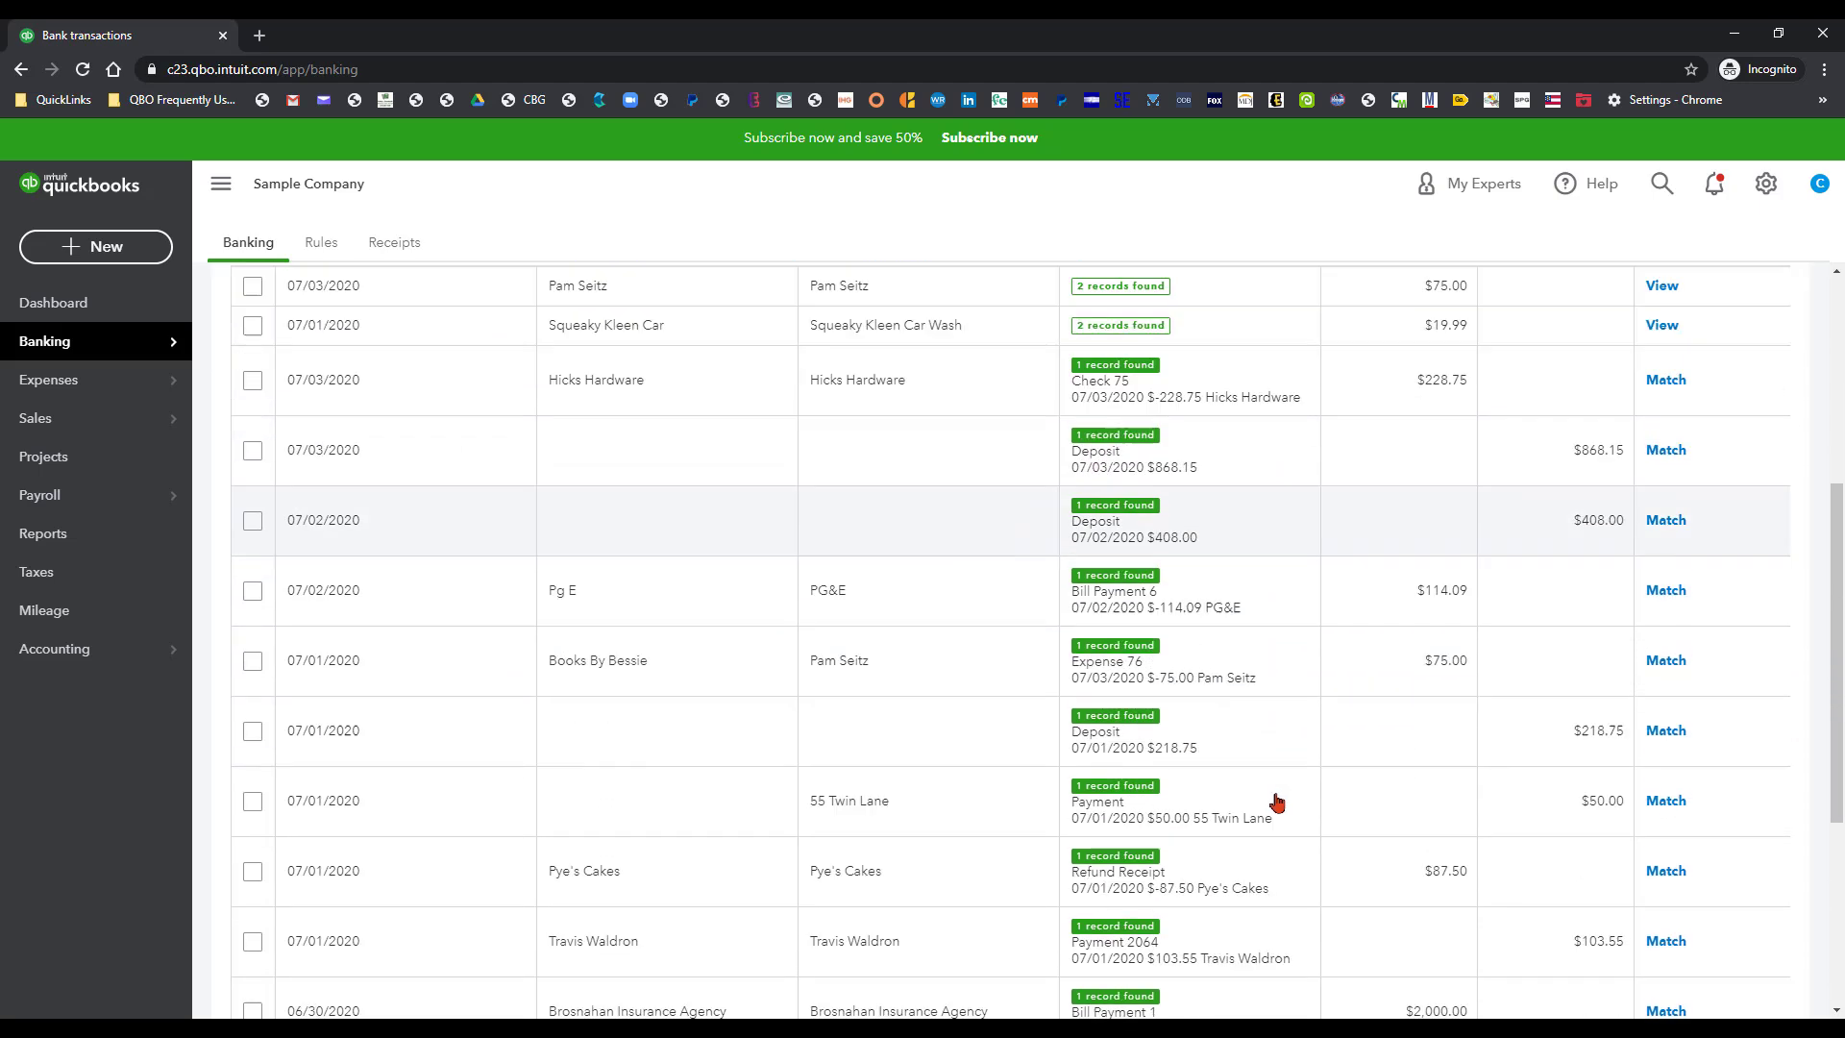
scroll(1276, 803, "down", 4)
scroll(1259, 783, "up", 9)
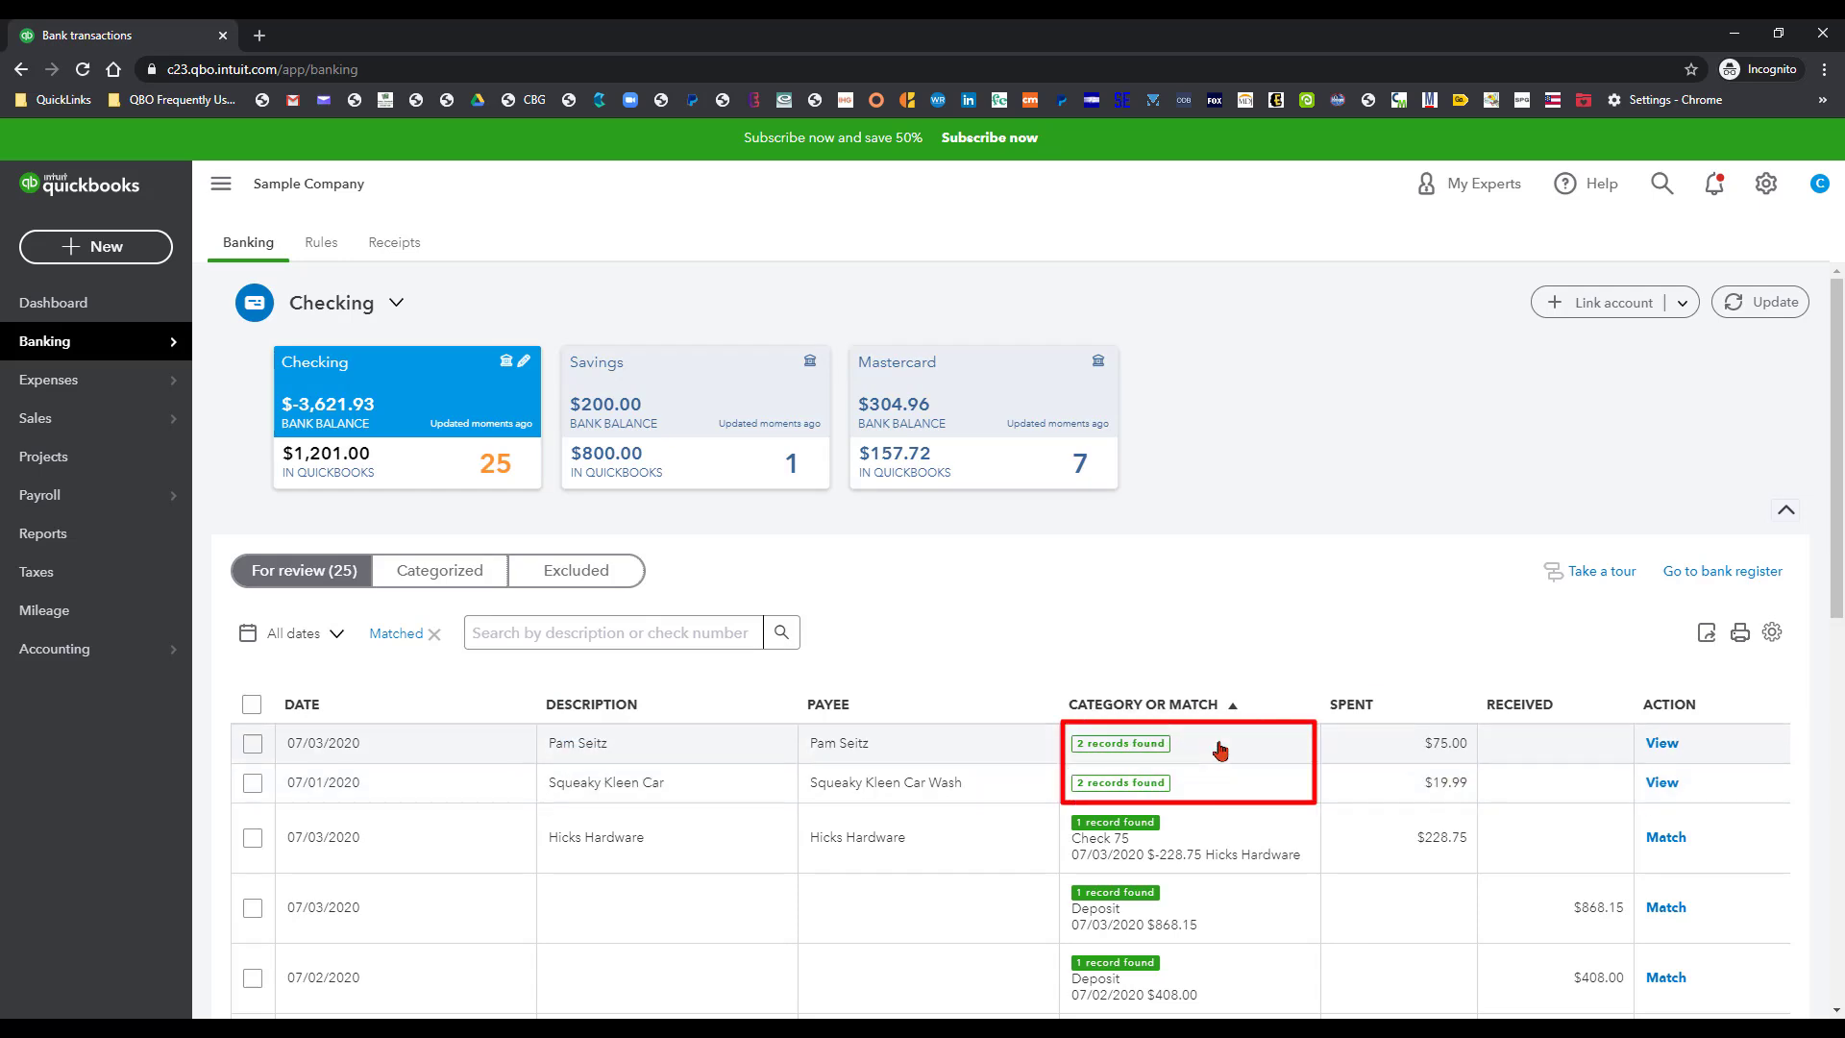
left_click(1220, 750)
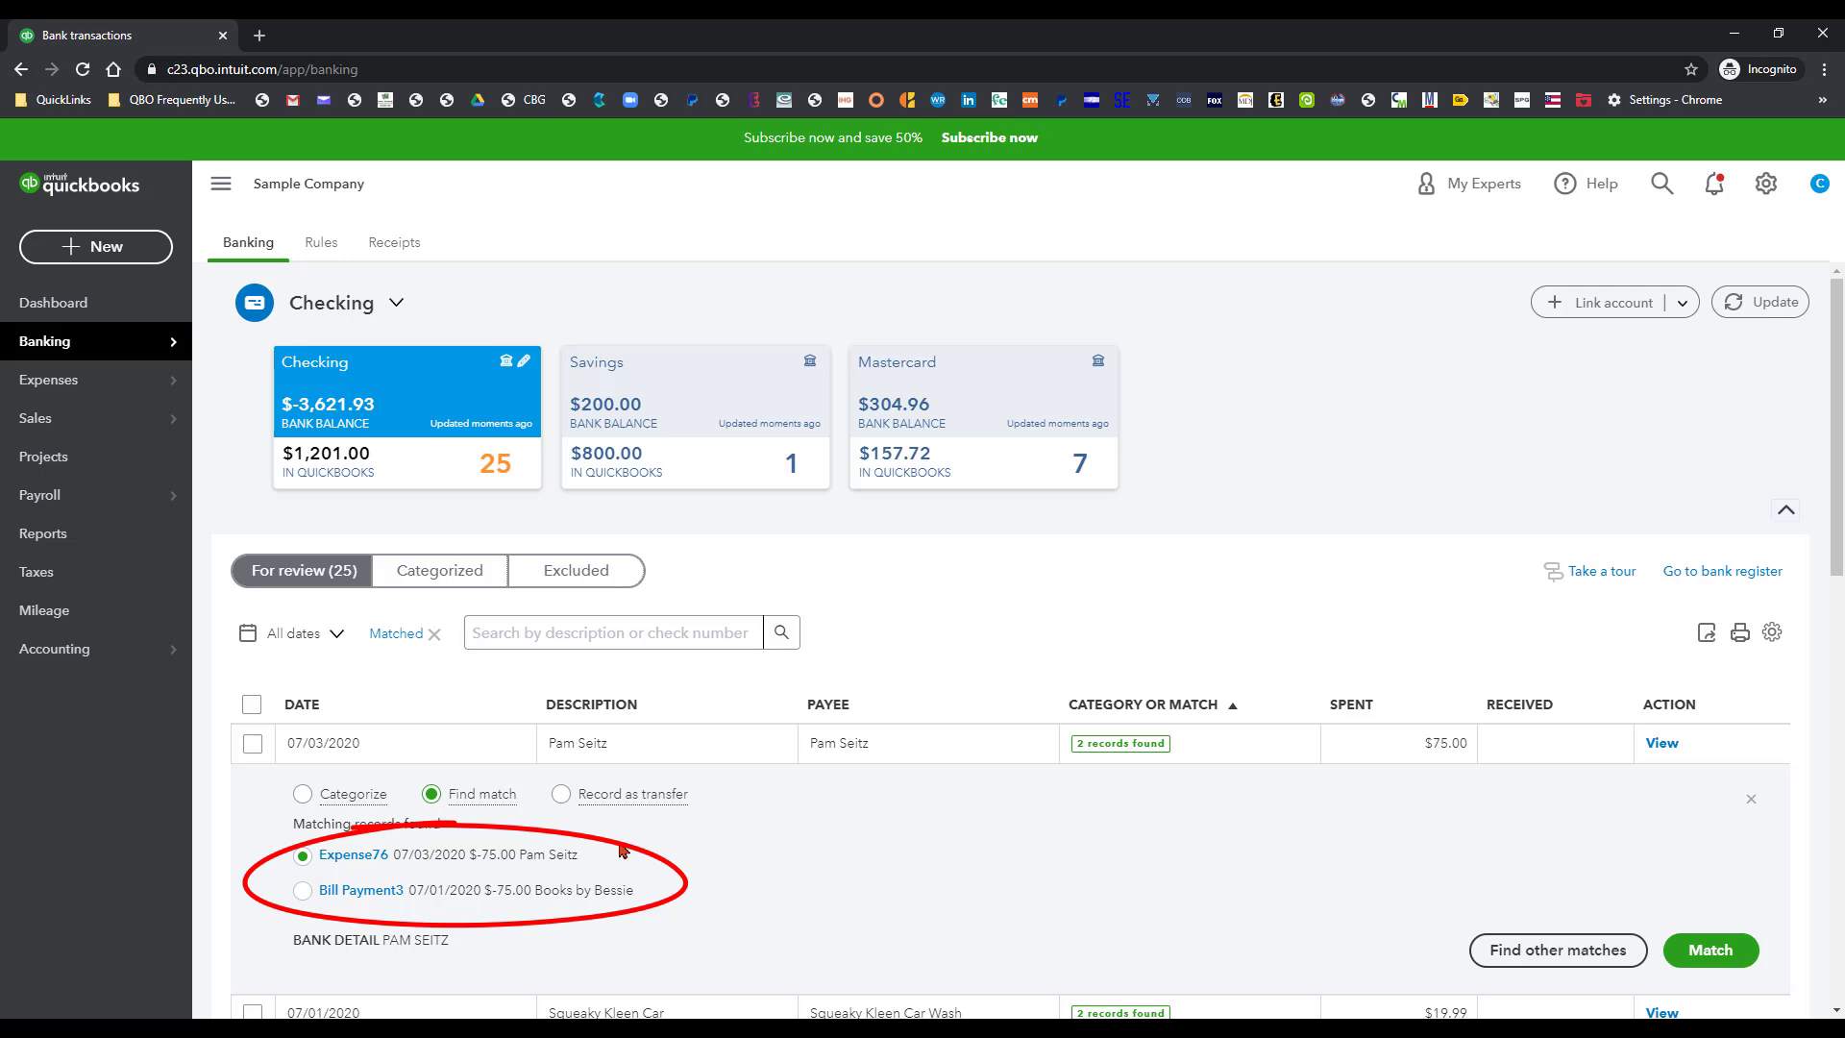
left_click(364, 861)
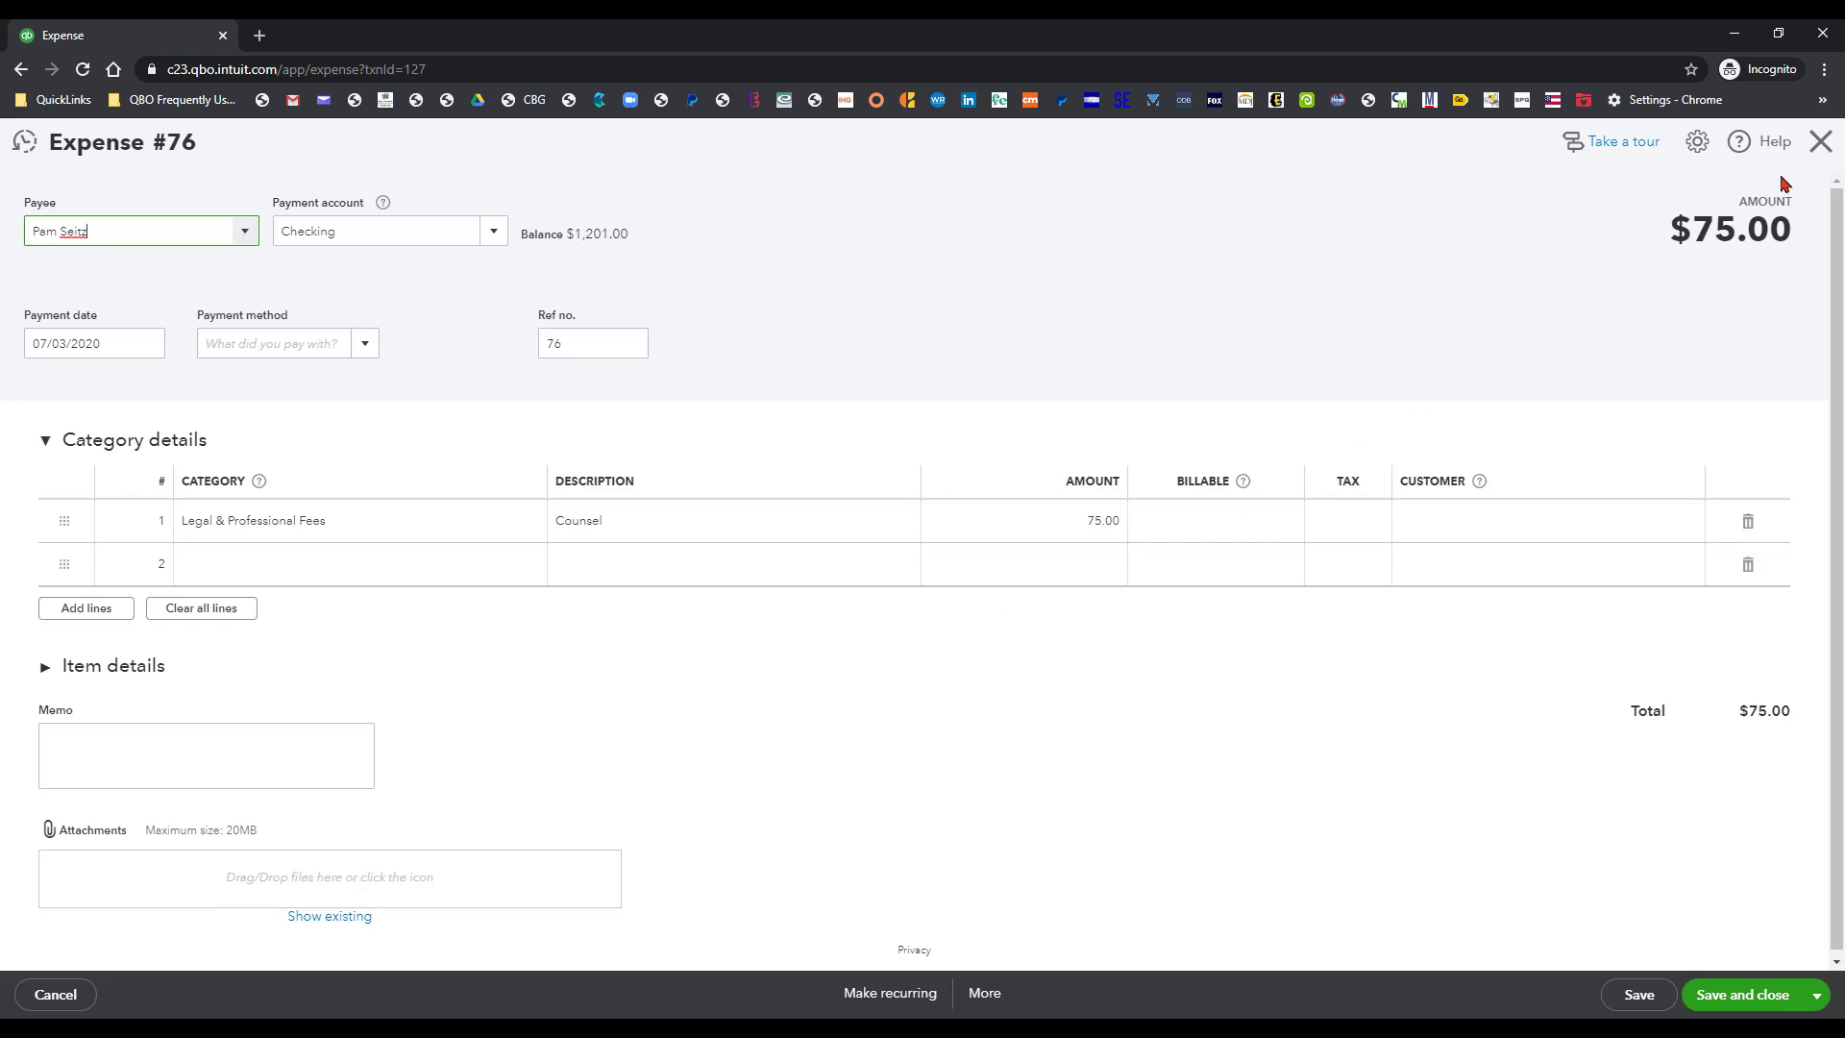
left_click(1821, 144)
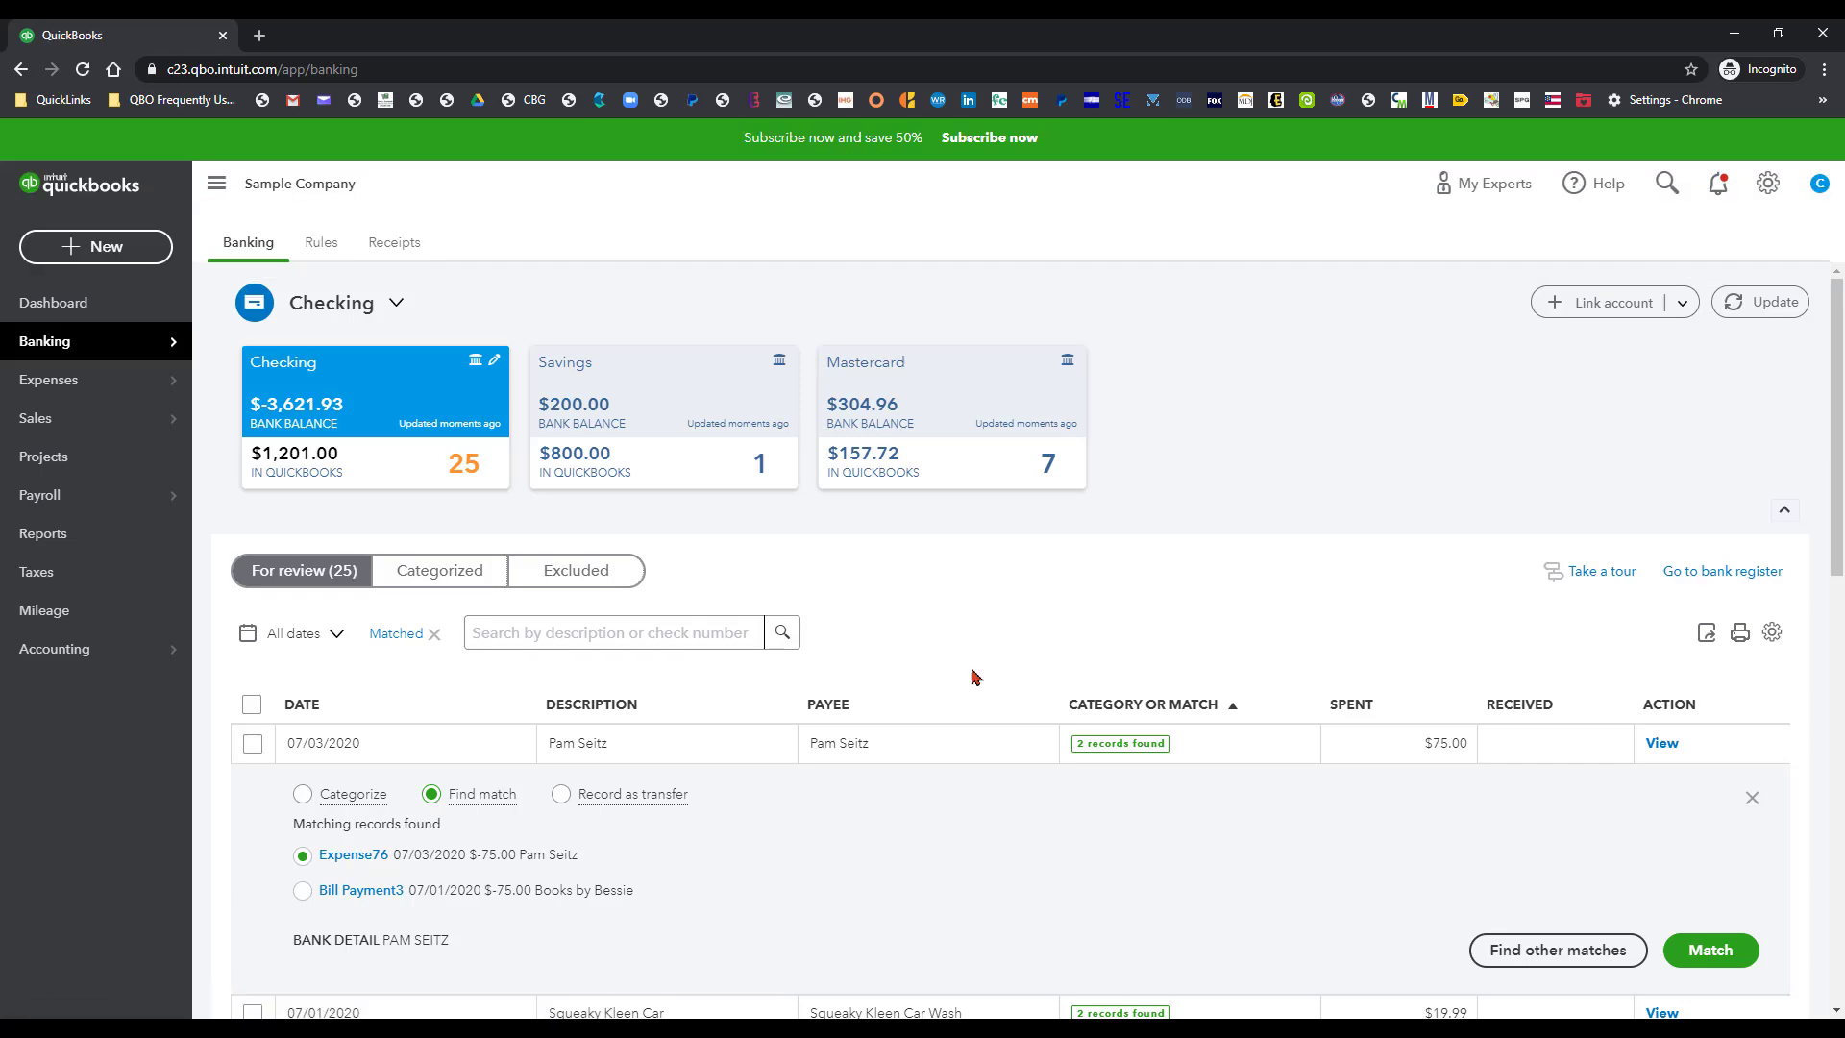
left_click(361, 891)
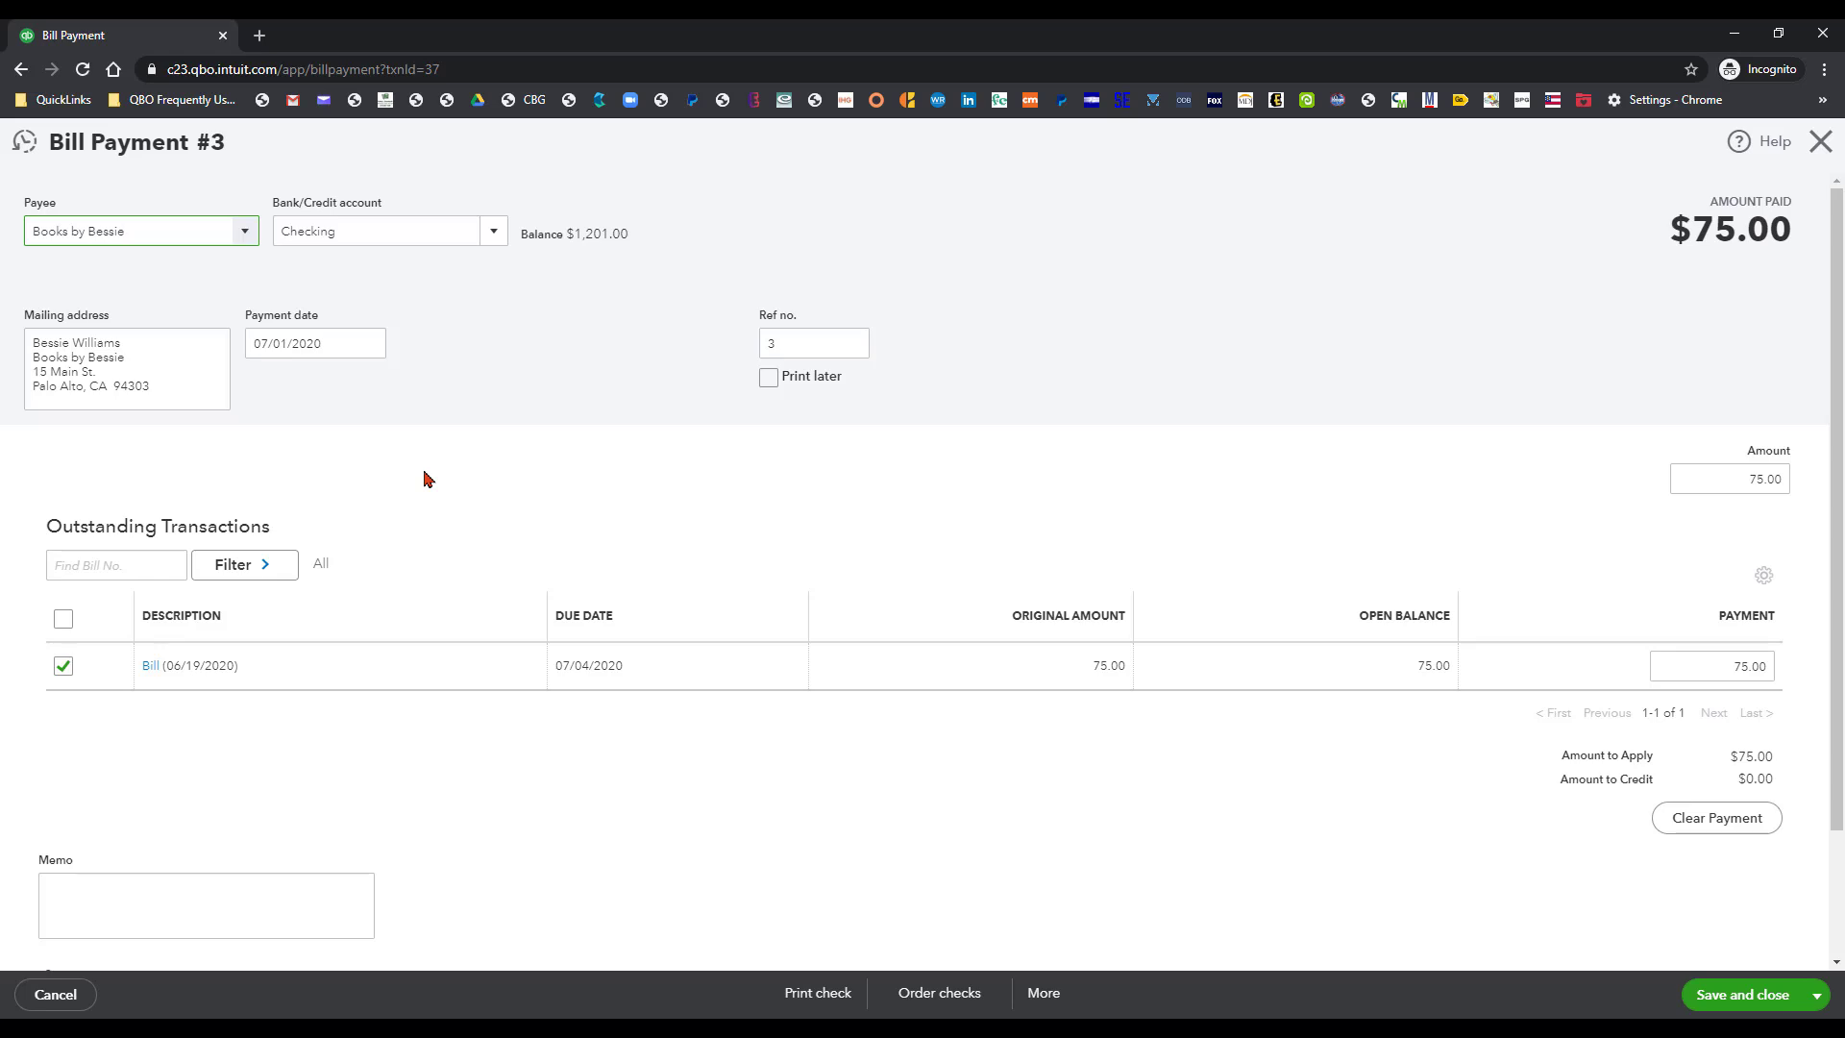
left_click(1821, 144)
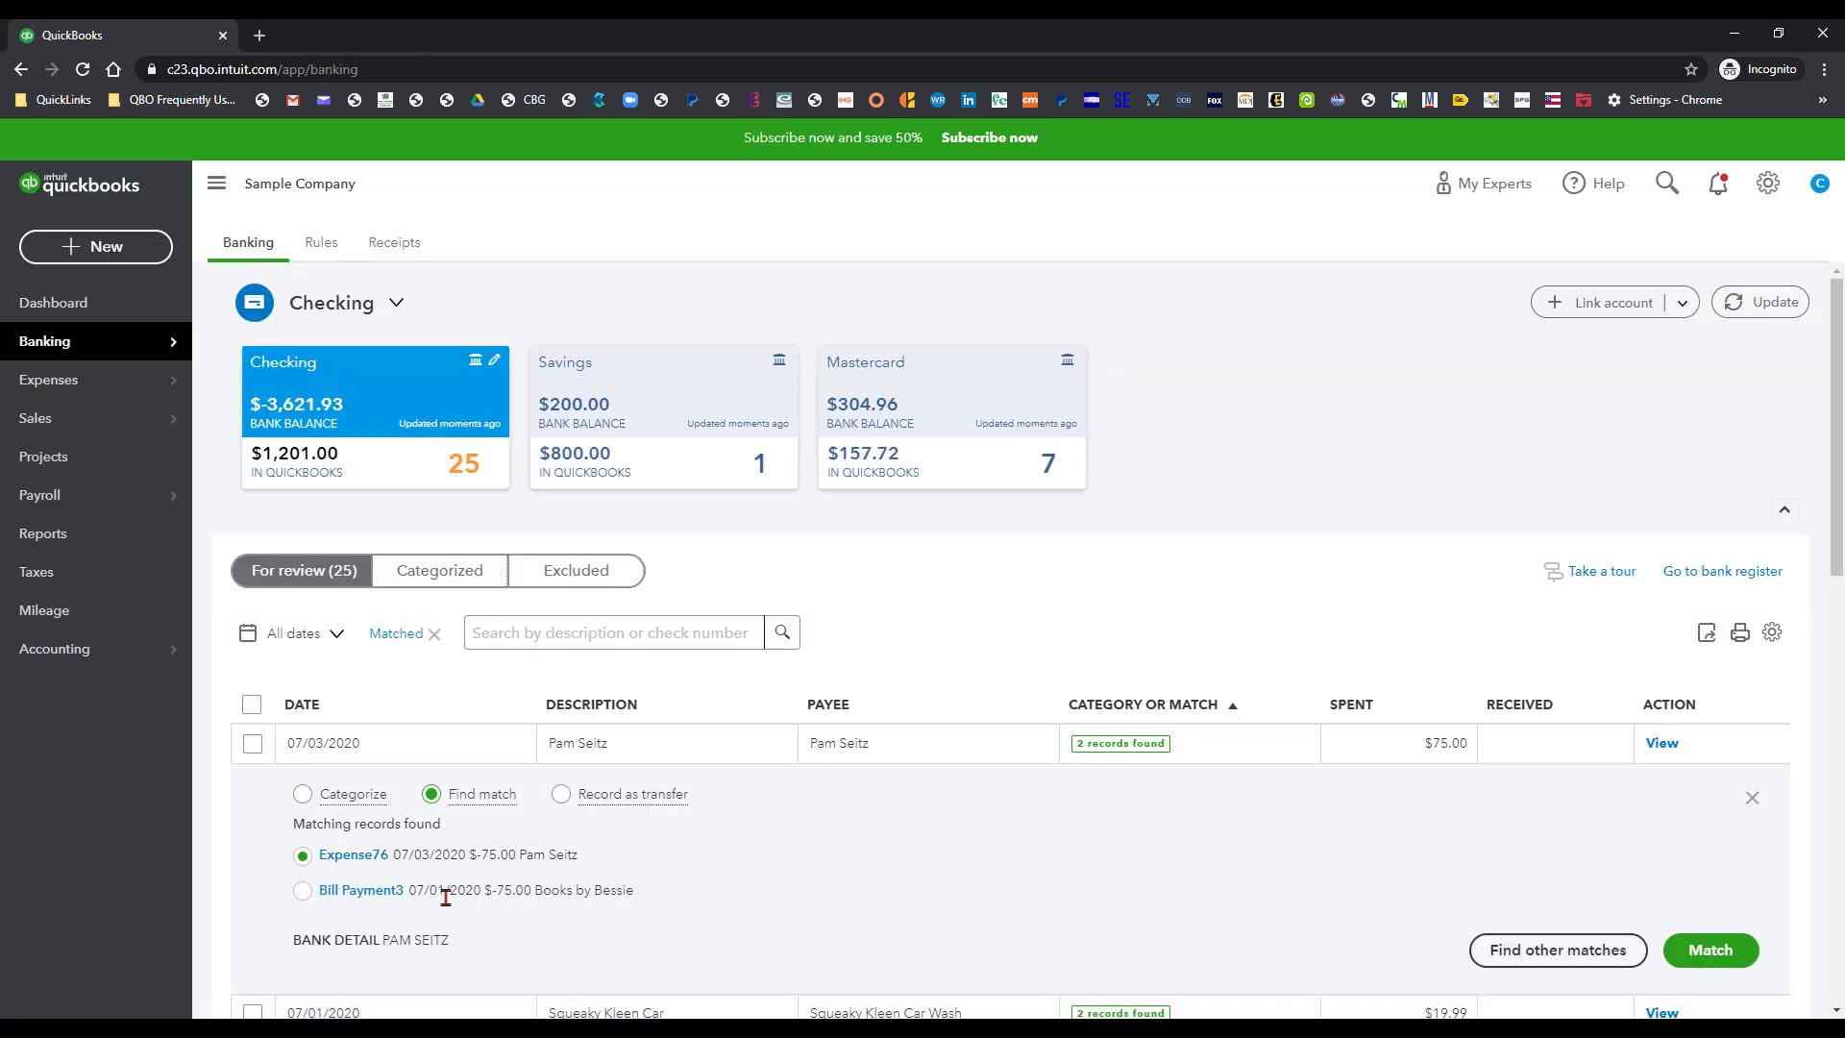
left_click(352, 857)
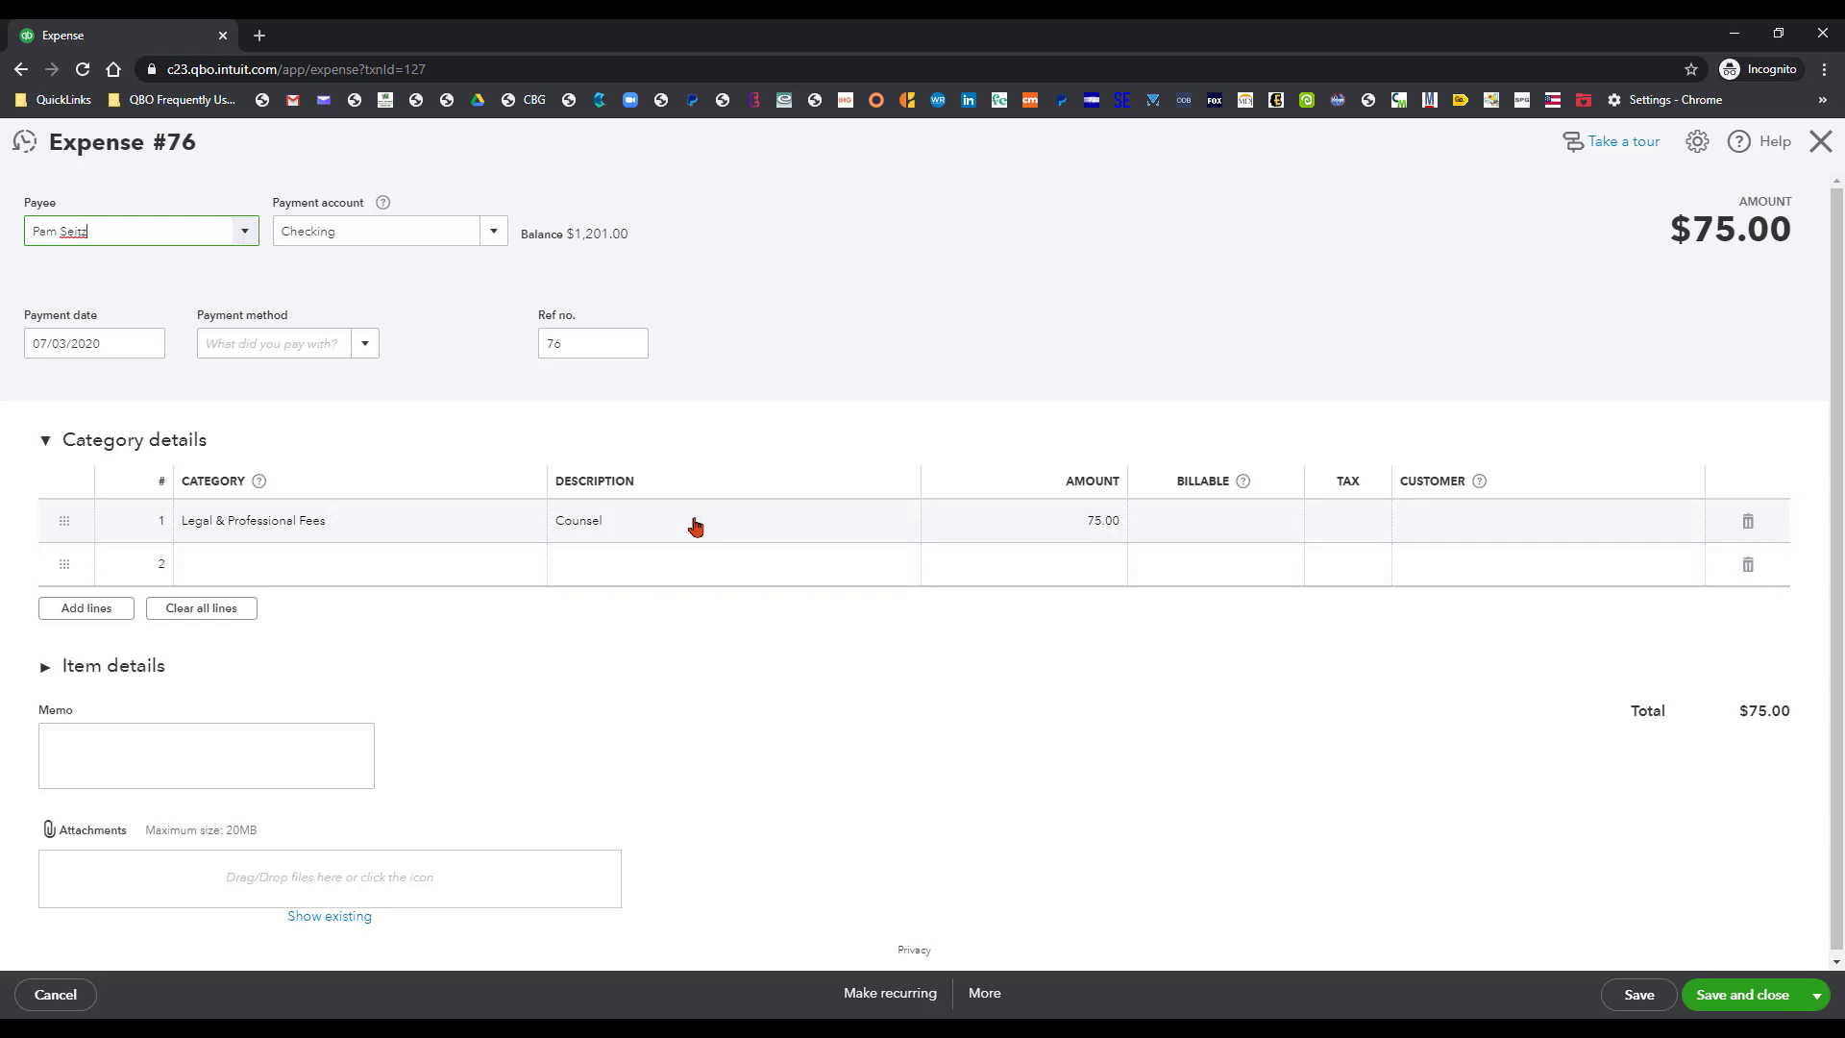
left_click(1819, 142)
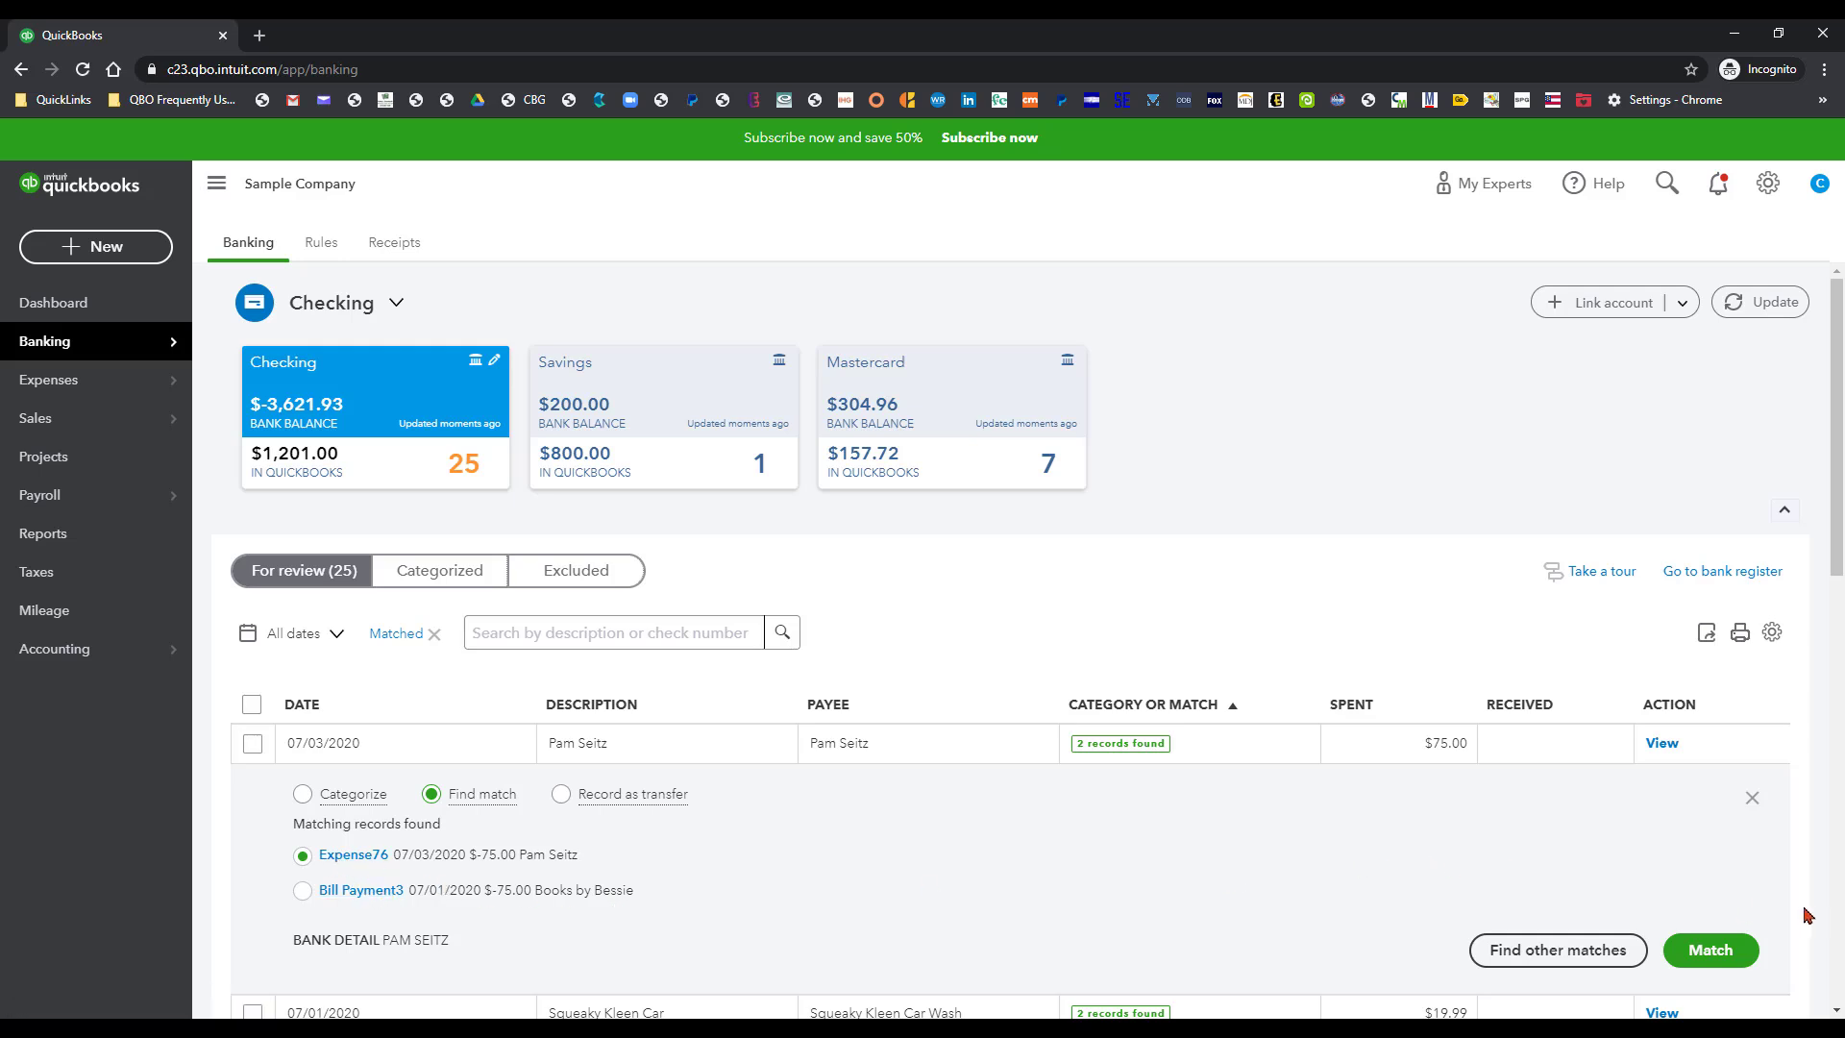
left_click(1723, 951)
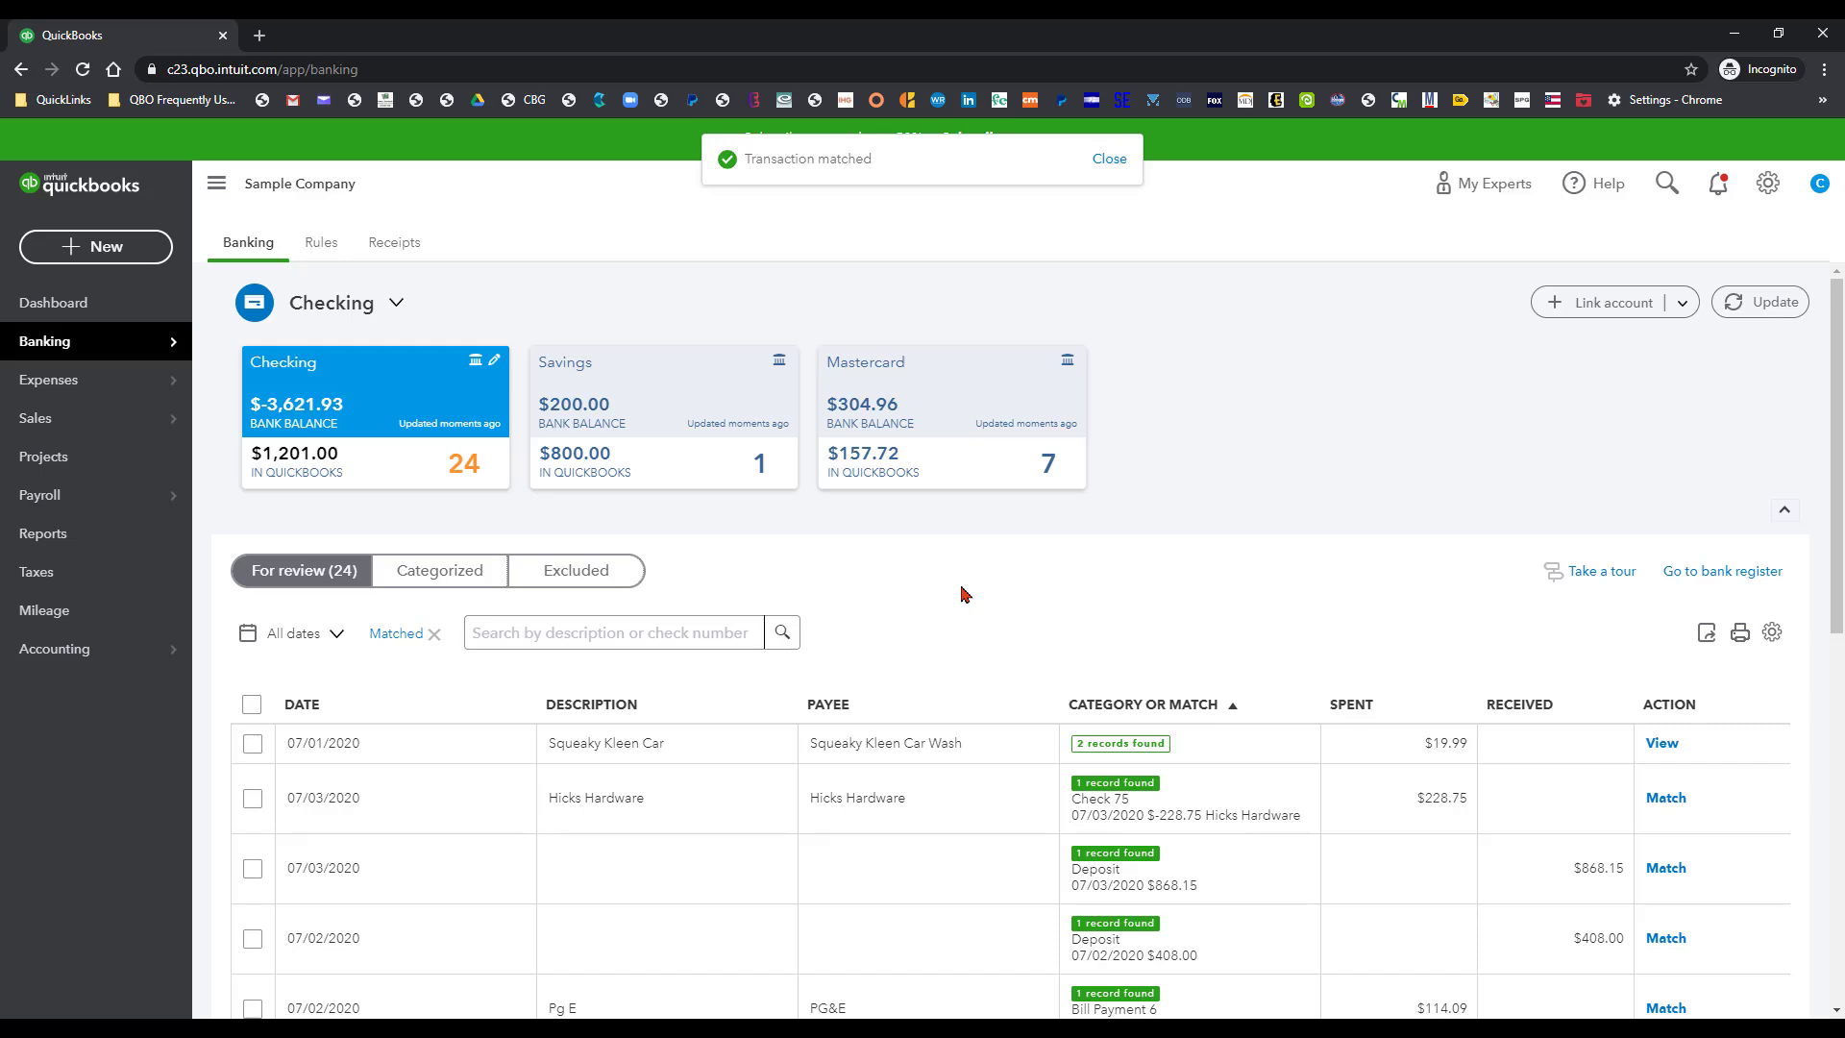
Inspect the CheckDebit candidate for the 07/01/2020 Squeaky Kleen Car Wash transaction and match the transaction to that check
left_click(1126, 746)
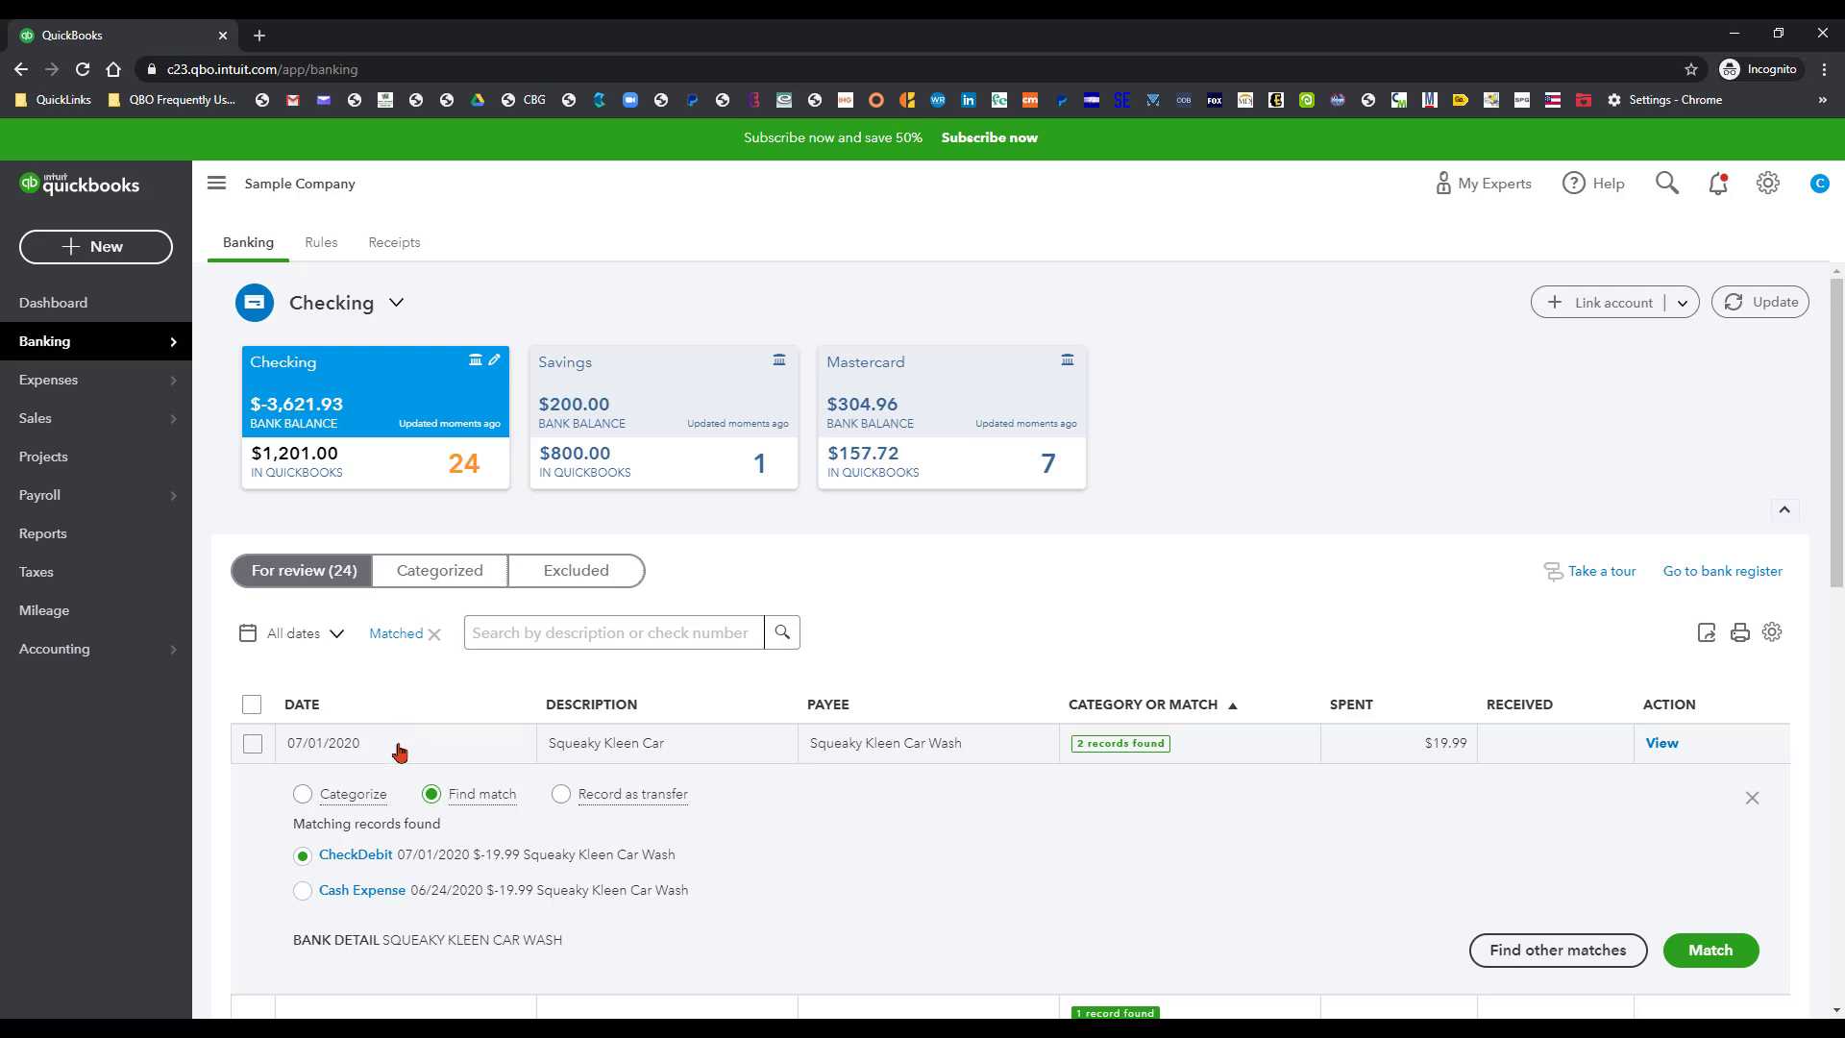
left_click(363, 864)
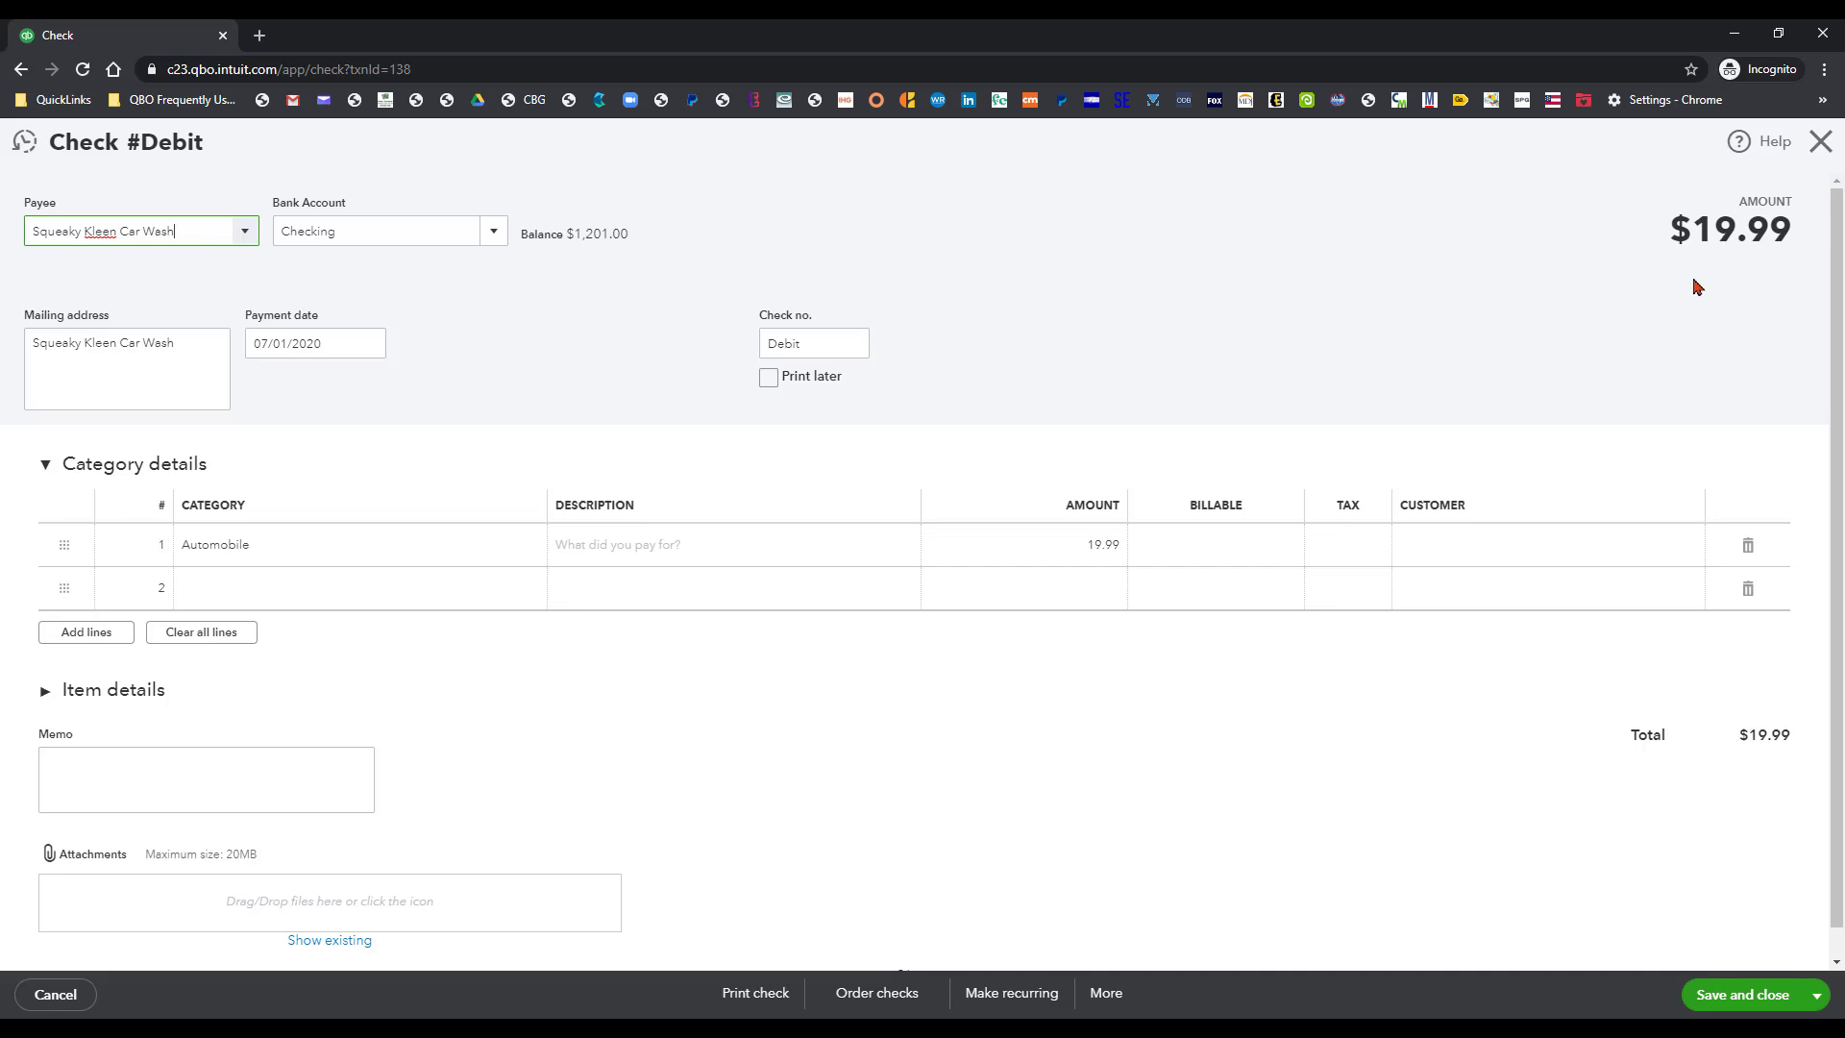
left_click(1821, 141)
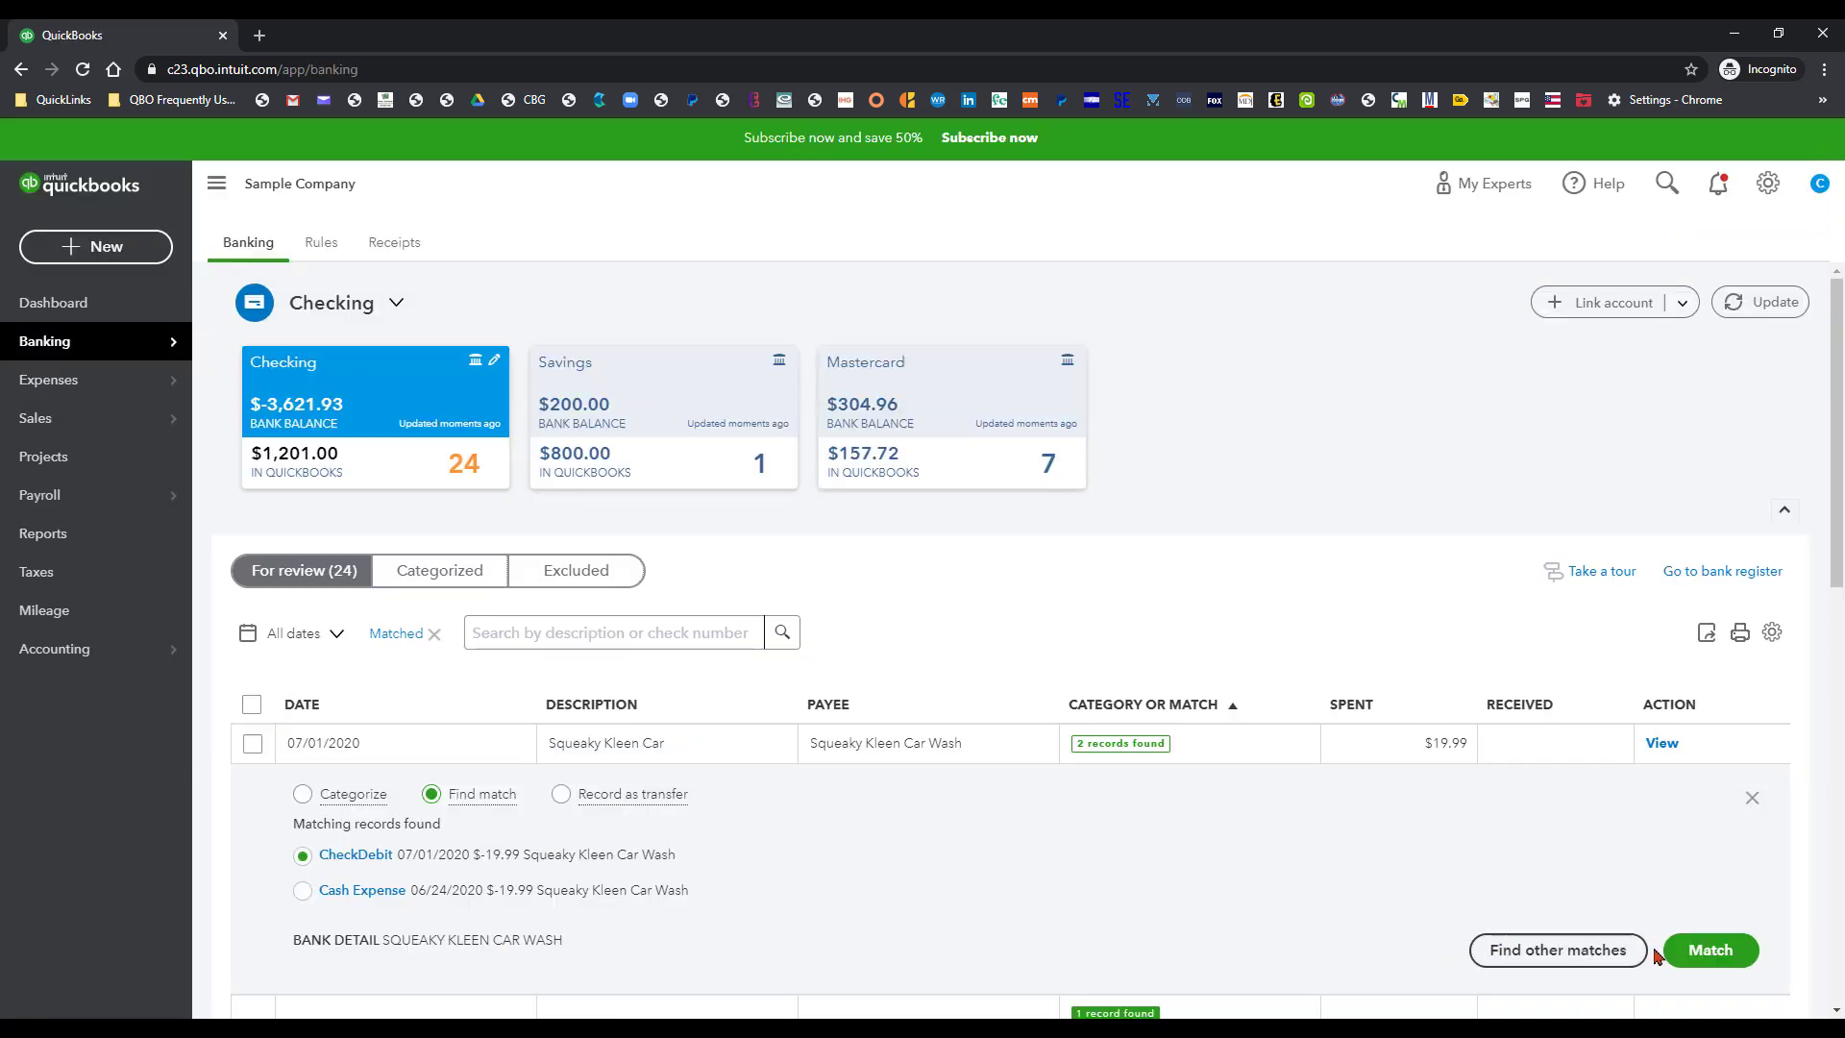
left_click(1708, 953)
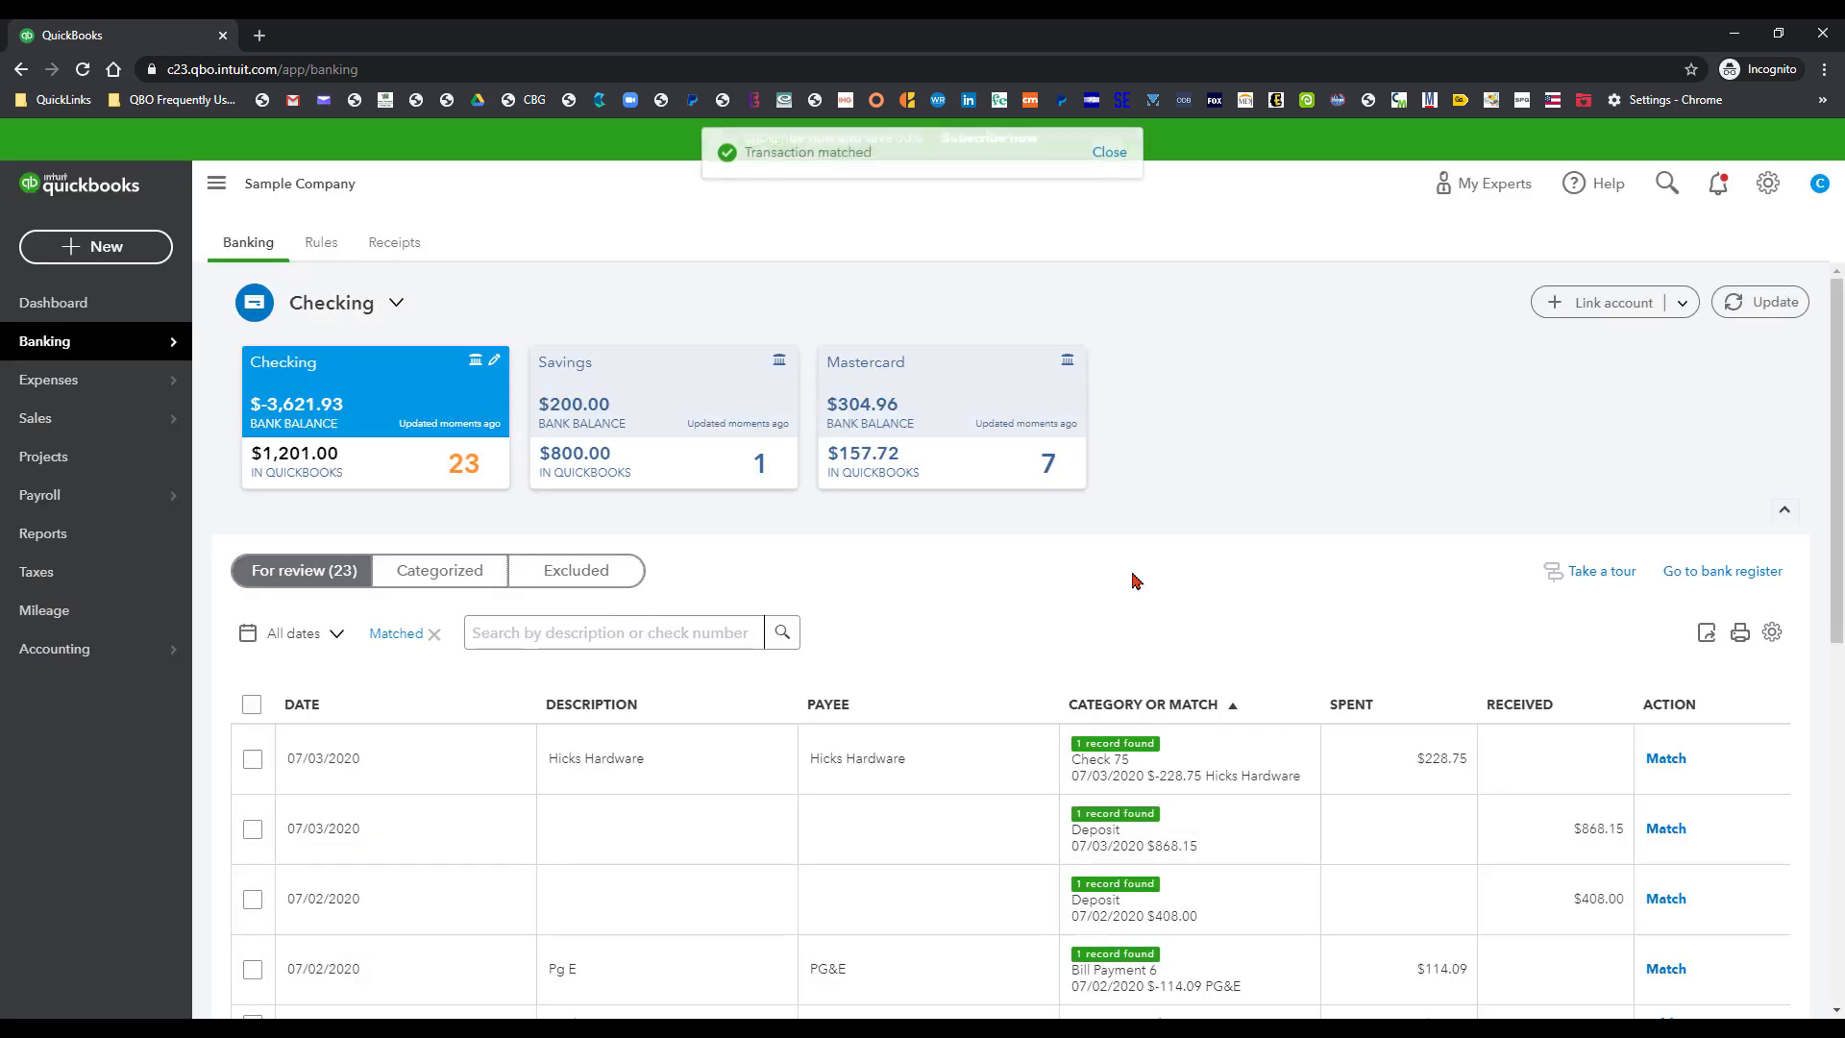
Check the two matches in the Categorized list, and look through the Checking transactions still for review
left_click(433, 573)
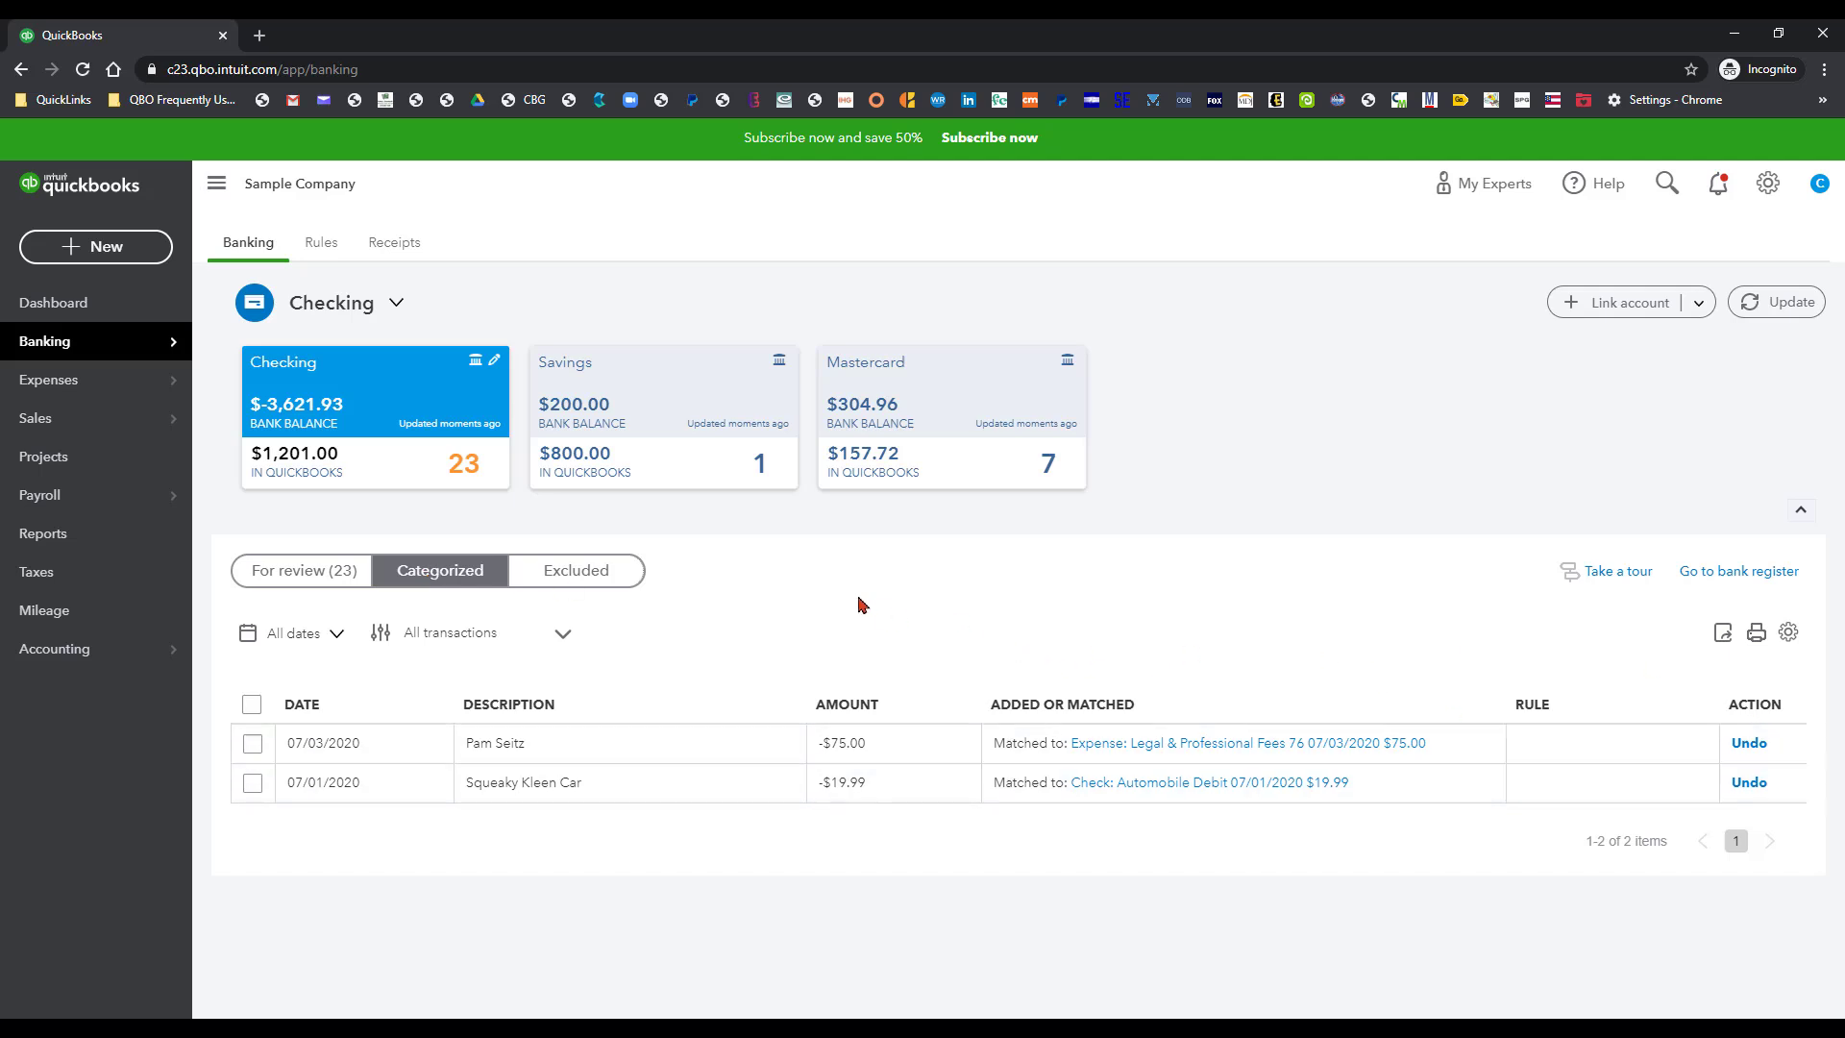
left_click(310, 574)
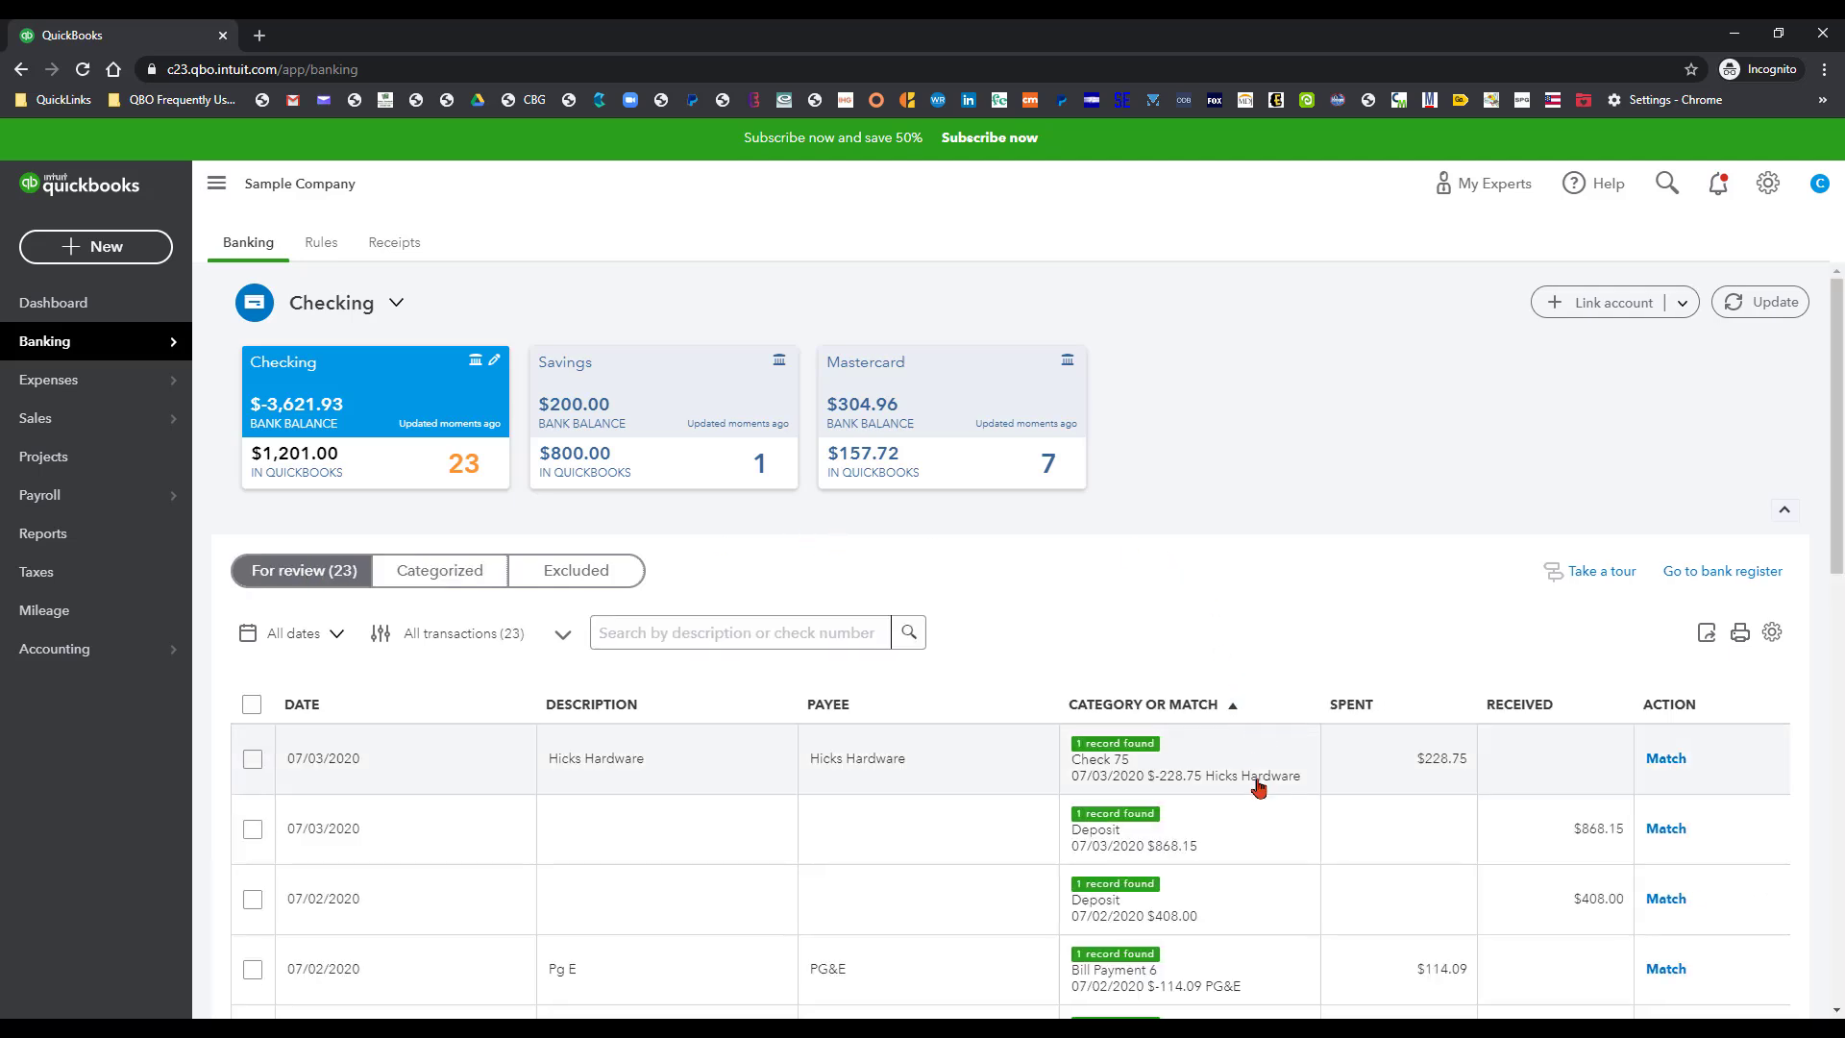
scroll(1255, 783, "down", 1)
scroll(1255, 783, "down", 7)
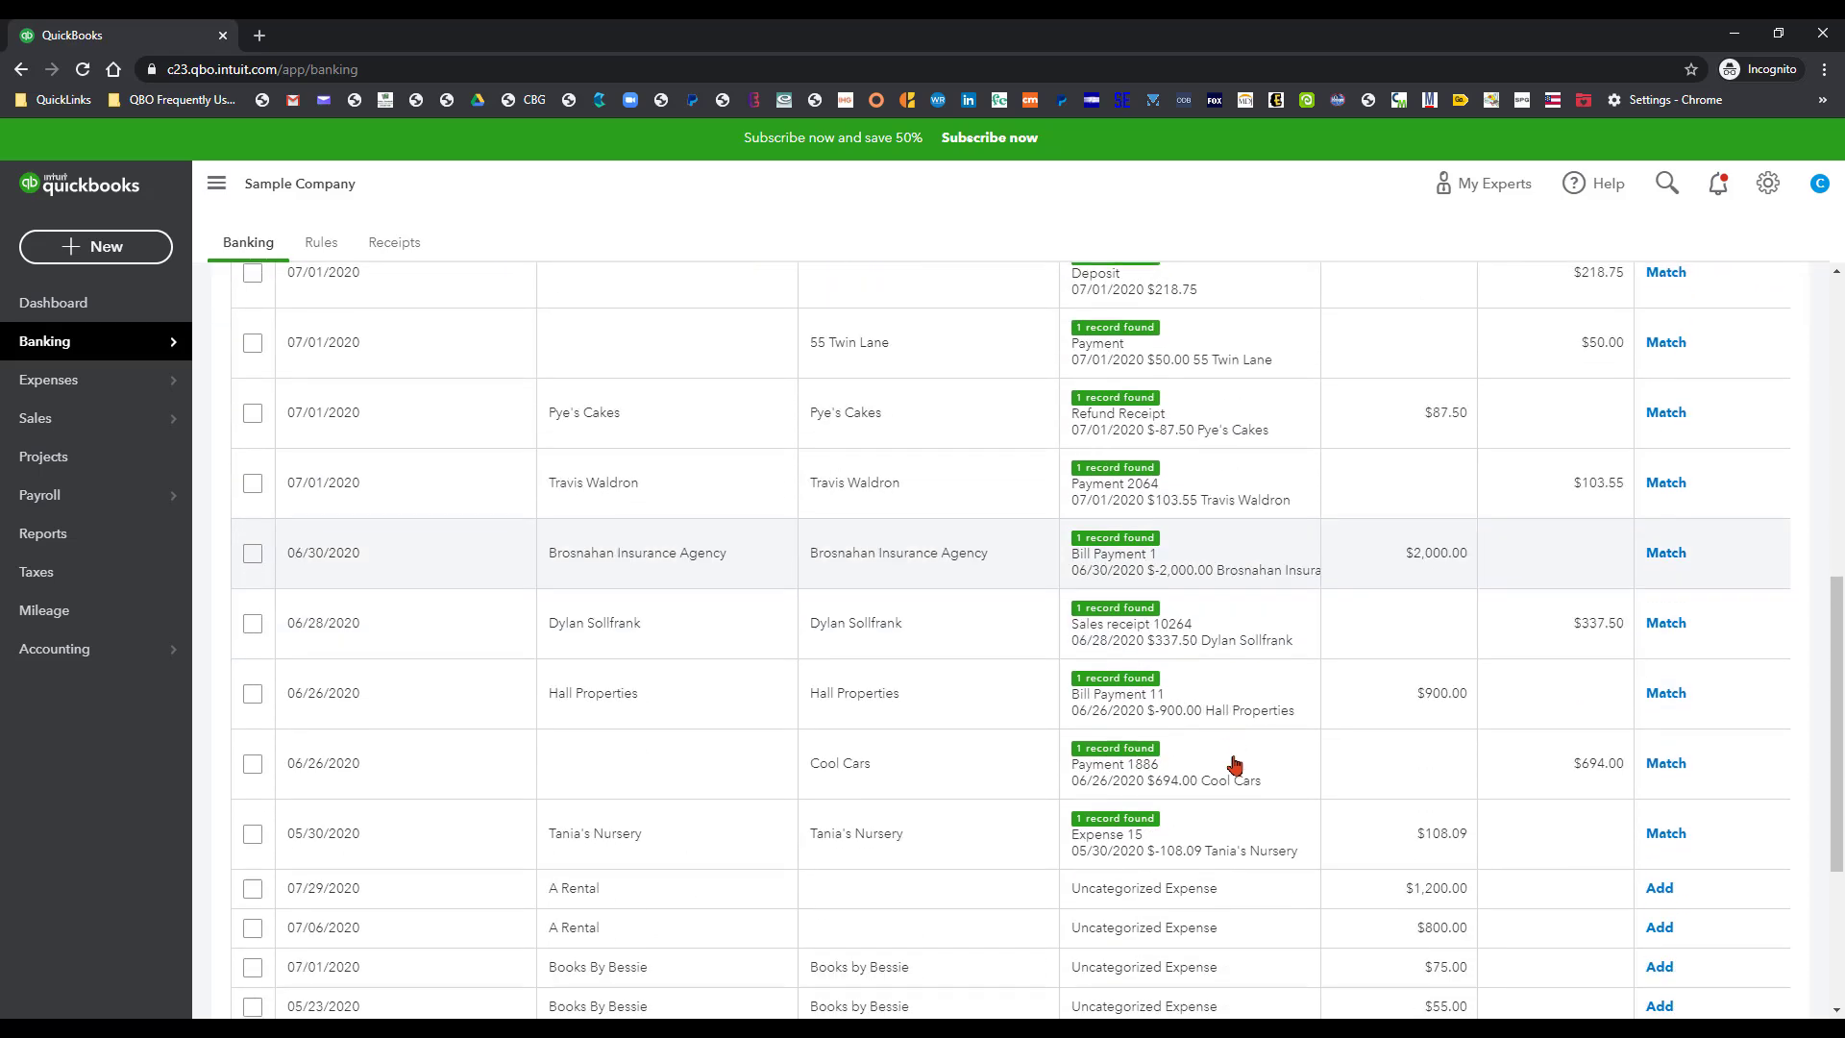
scroll(1234, 764, "down", 1)
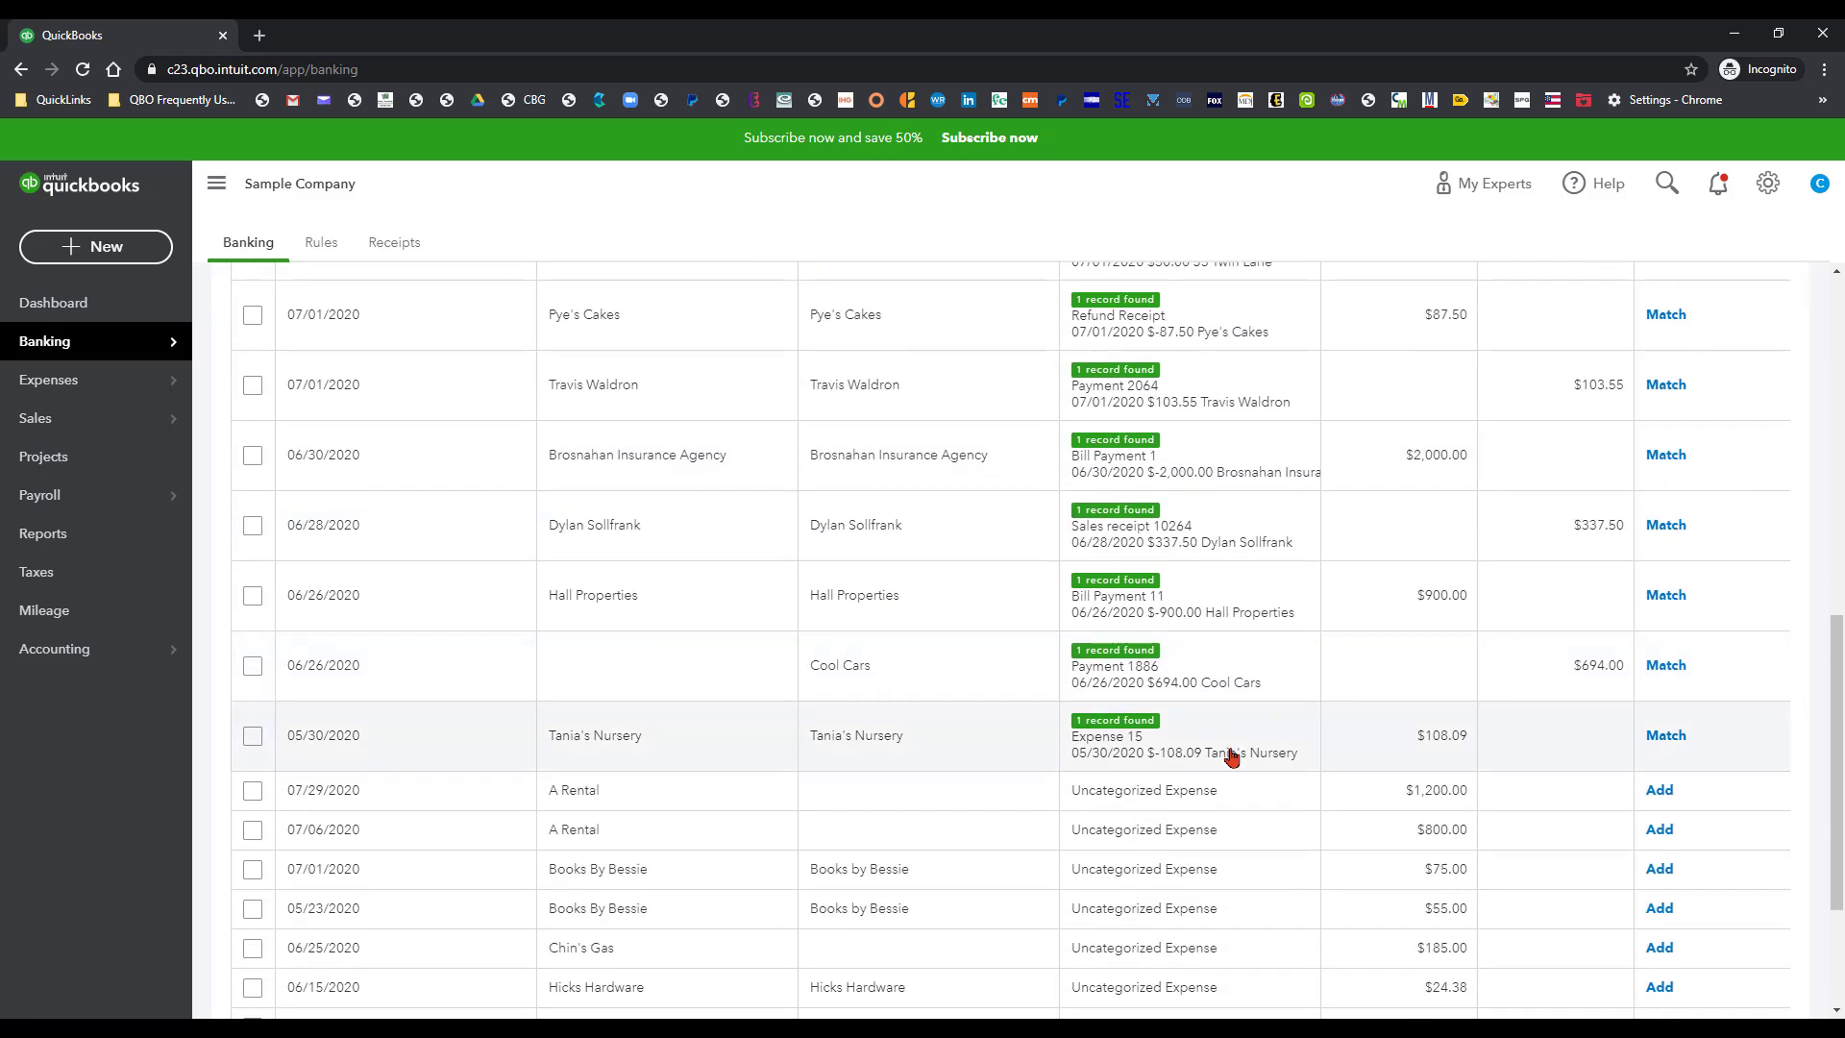
scroll(1231, 756, "up", 9)
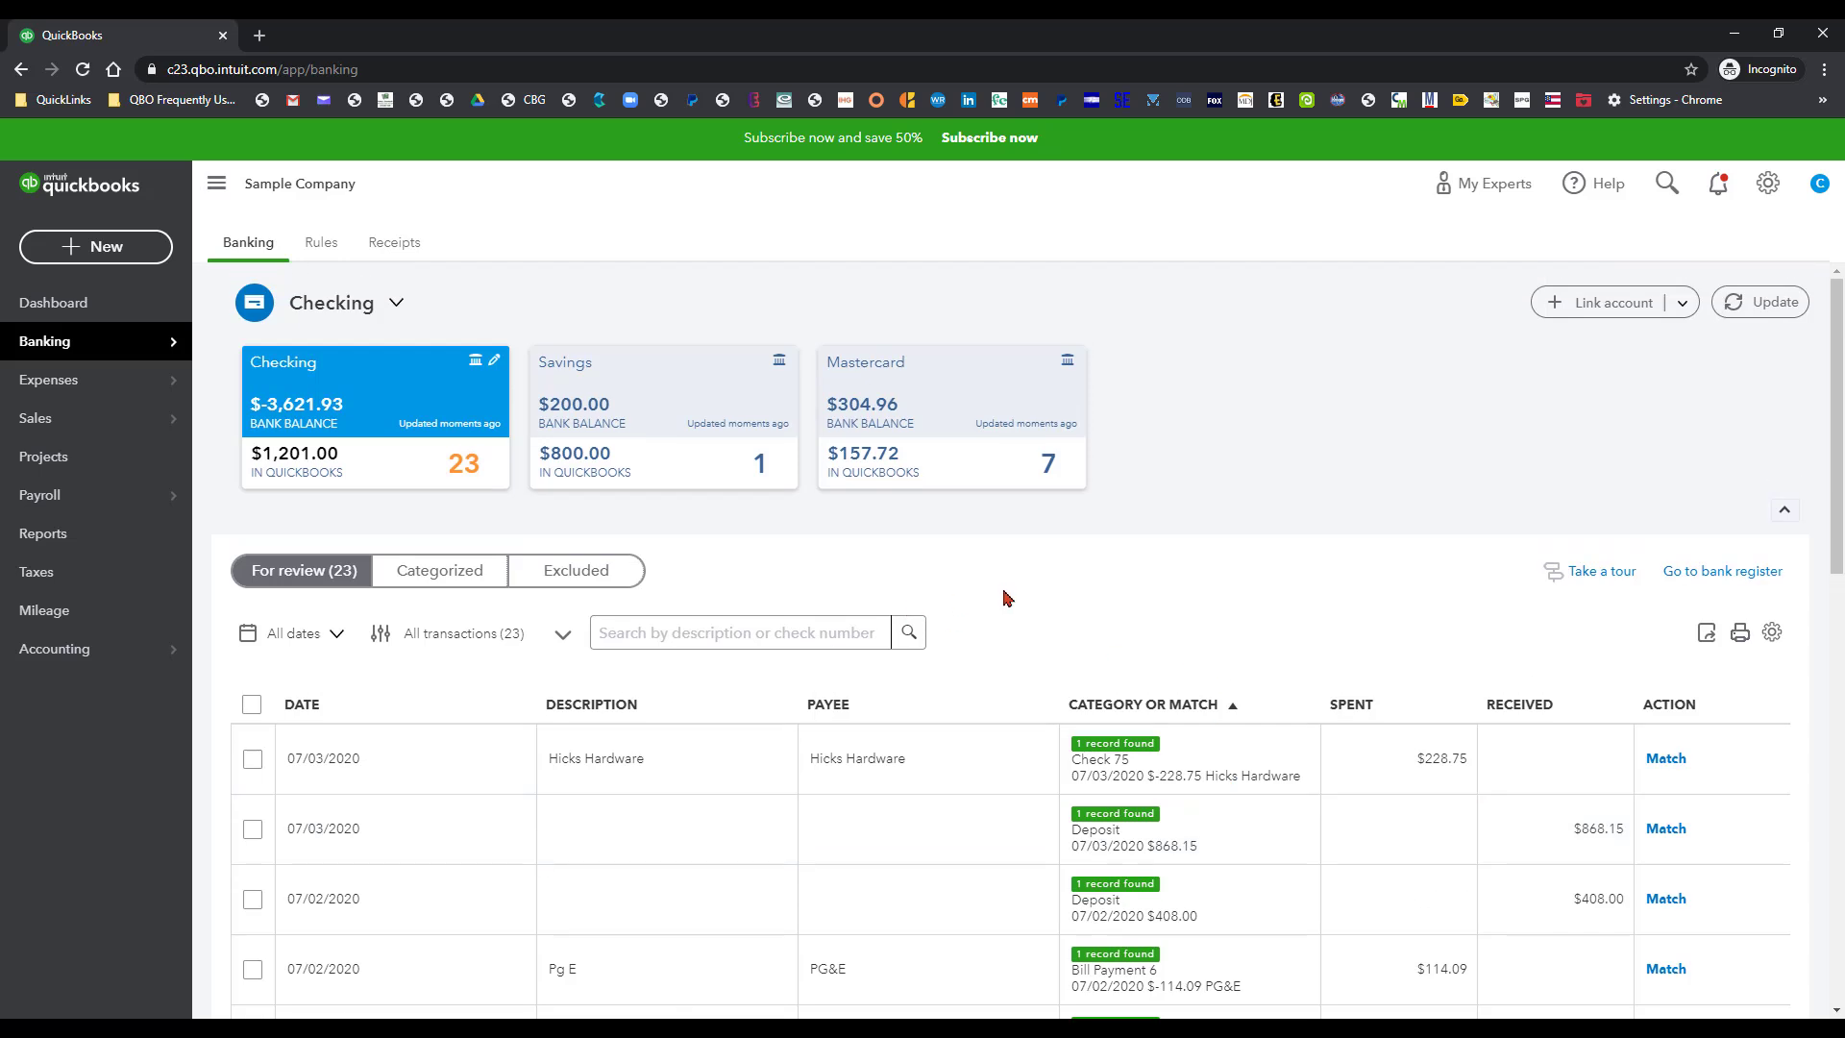
Filter the transactions for review to Matched and check the suggested match for the 07/03/2020 Hicks Hardware transaction
left_click(564, 638)
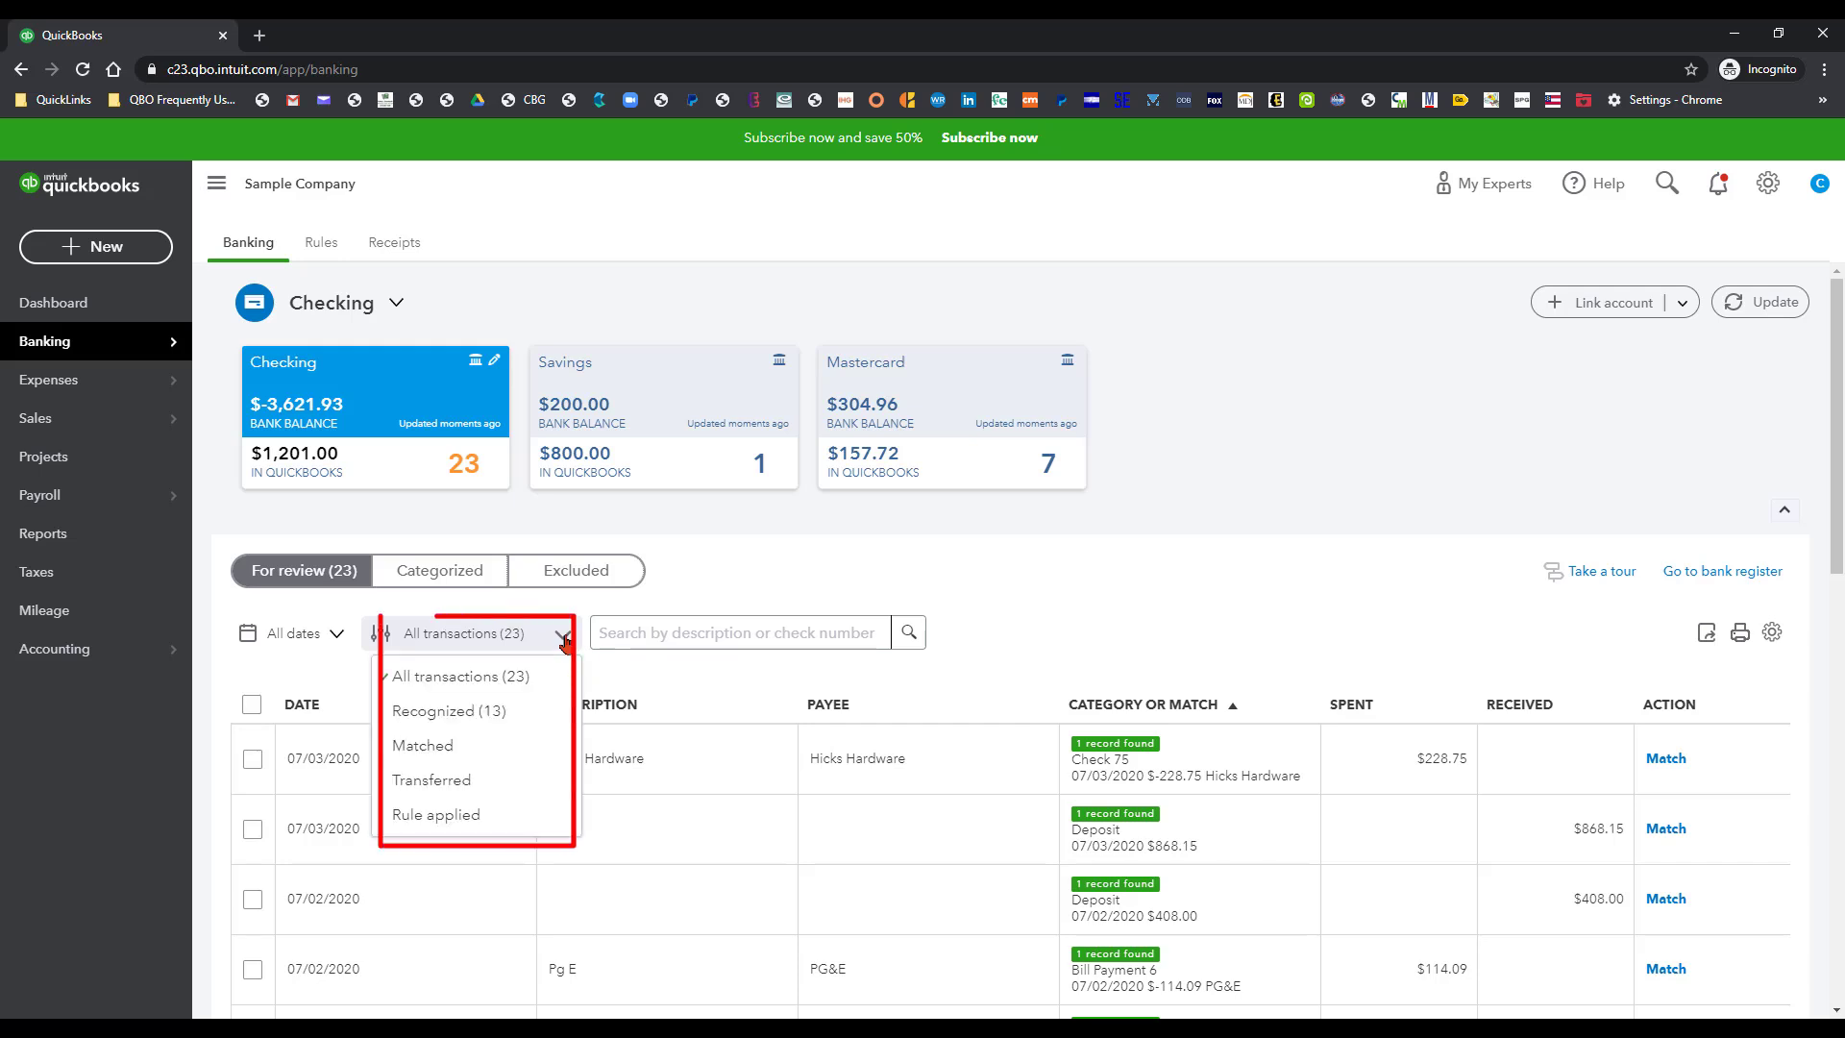
left_click(429, 747)
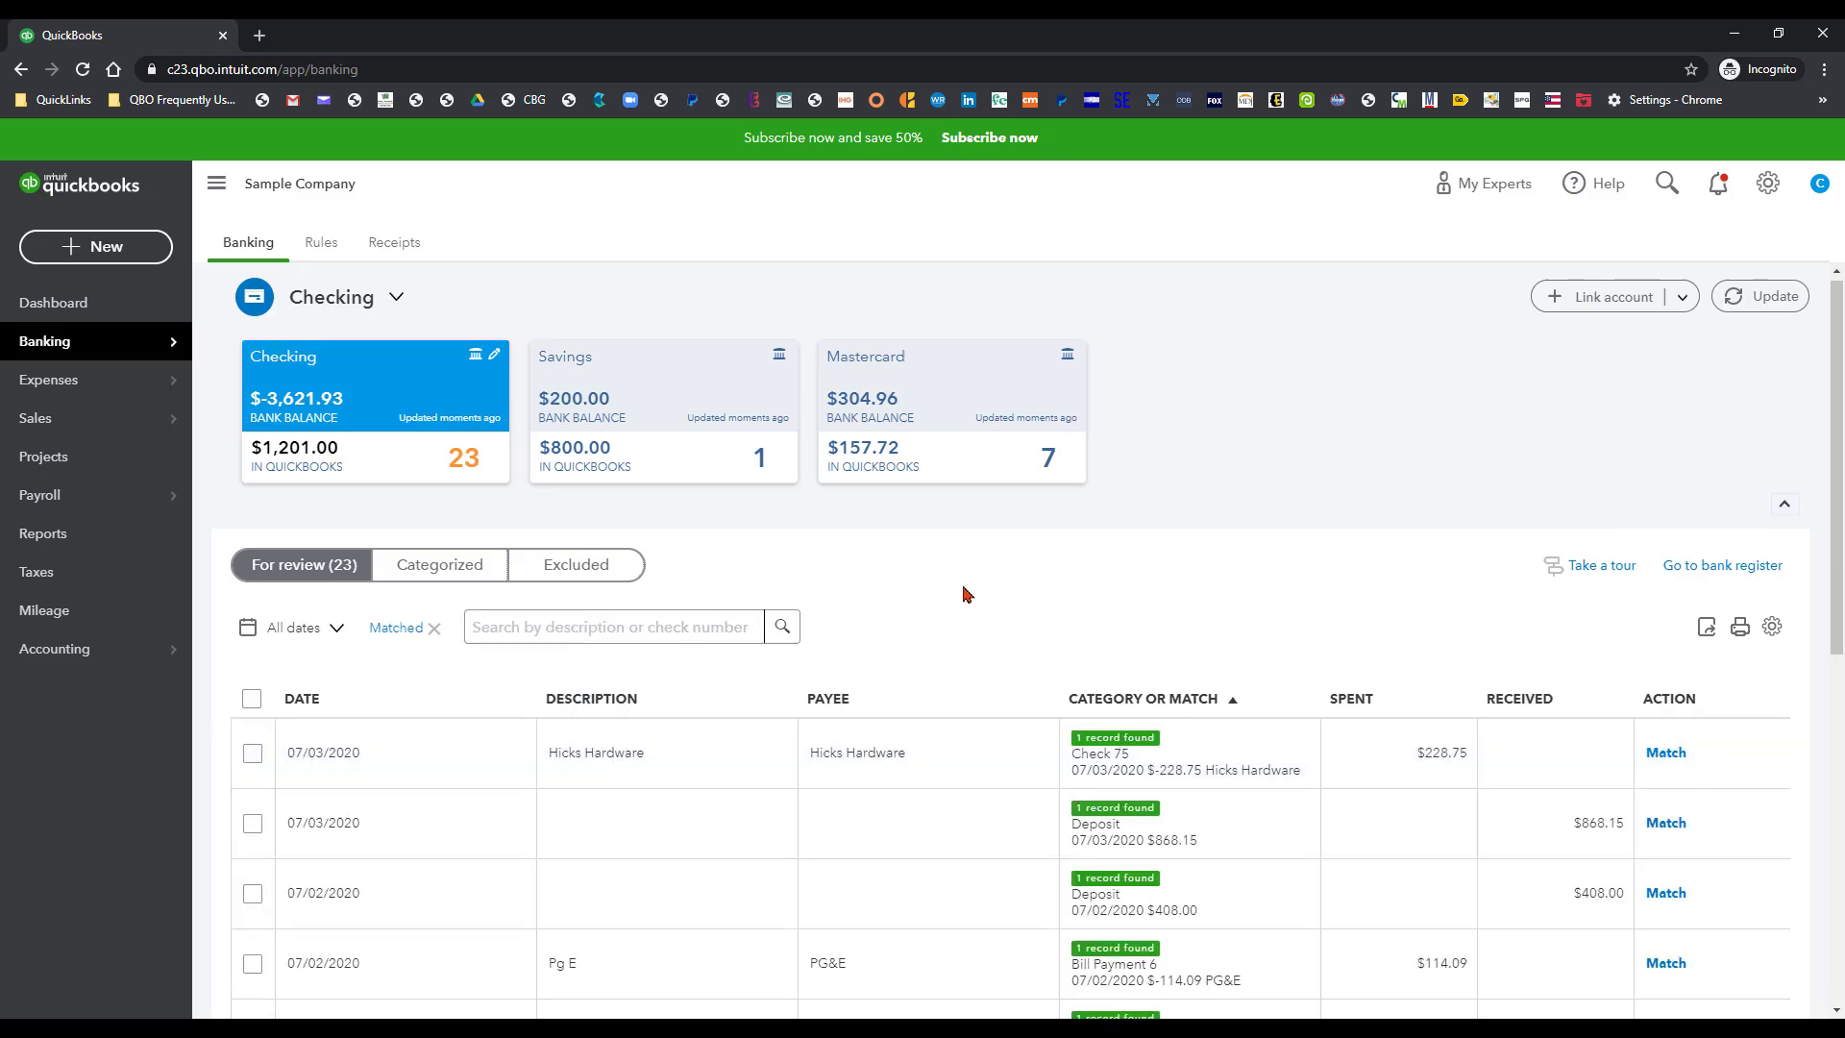
scroll(961, 594, "down", 7)
scroll(960, 594, "up", 7)
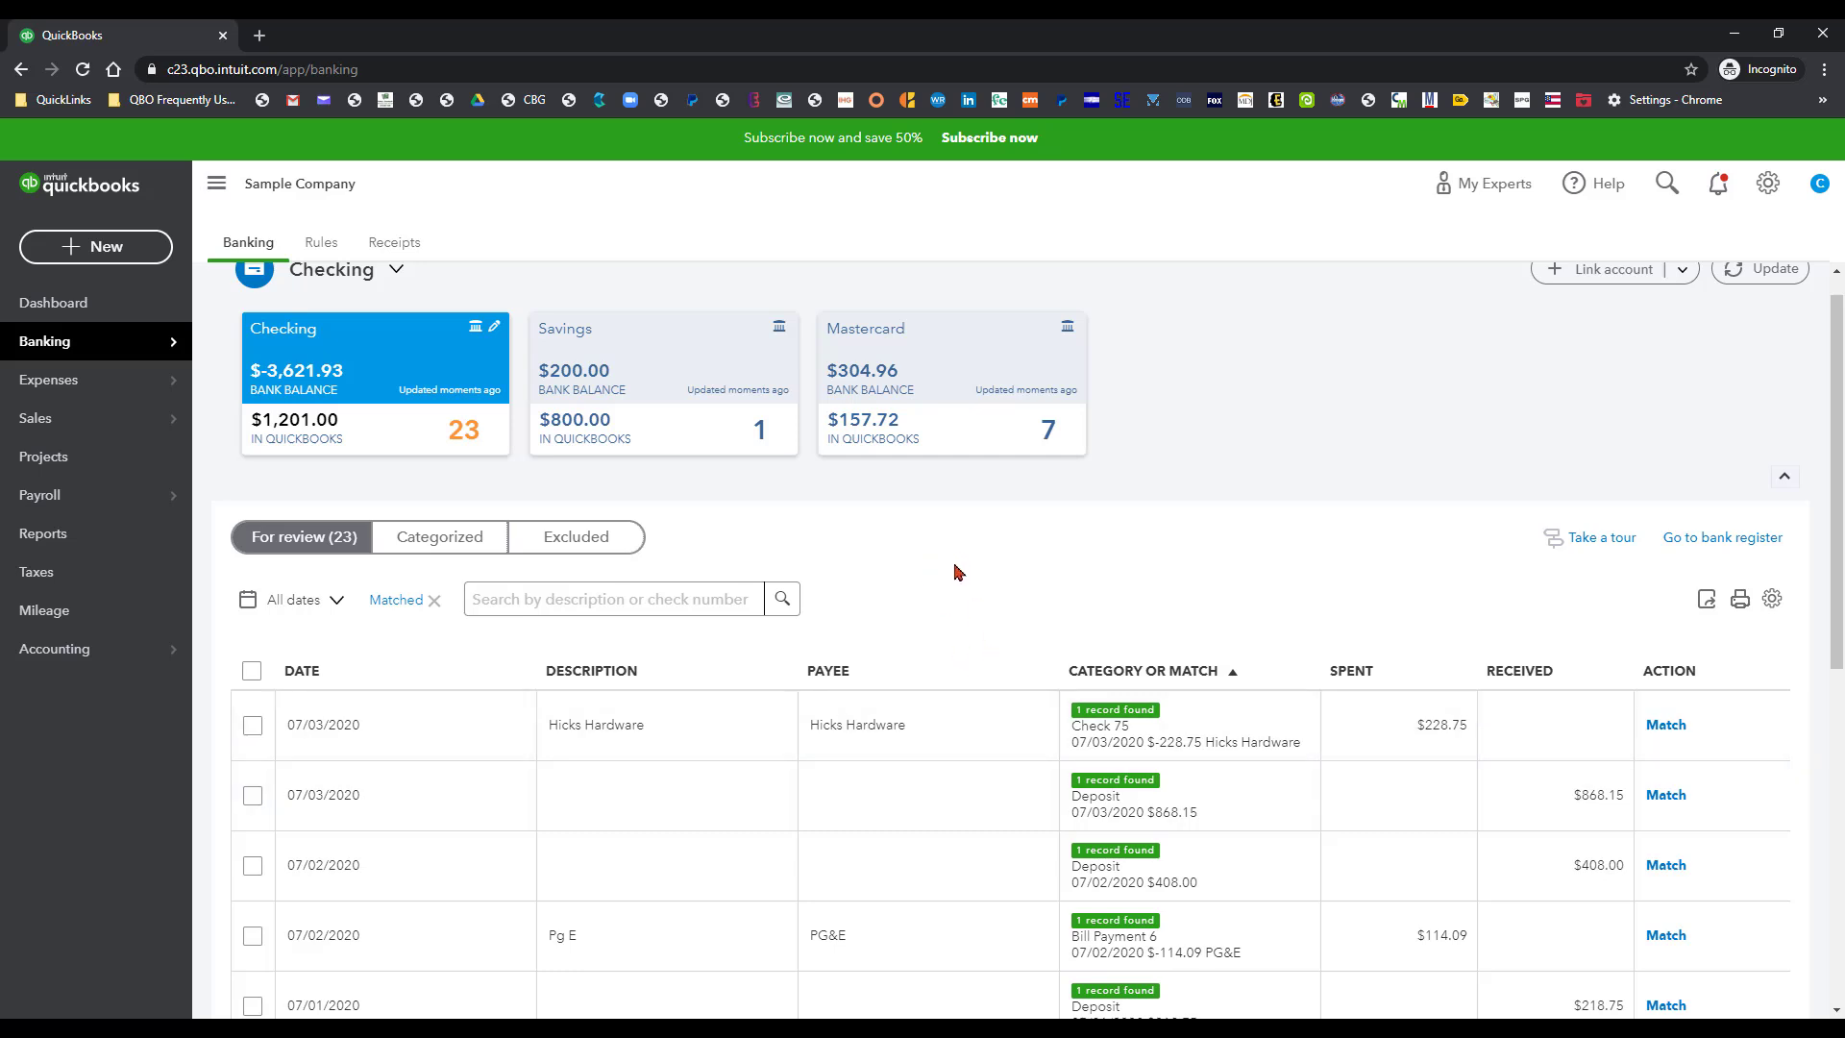
left_click(996, 726)
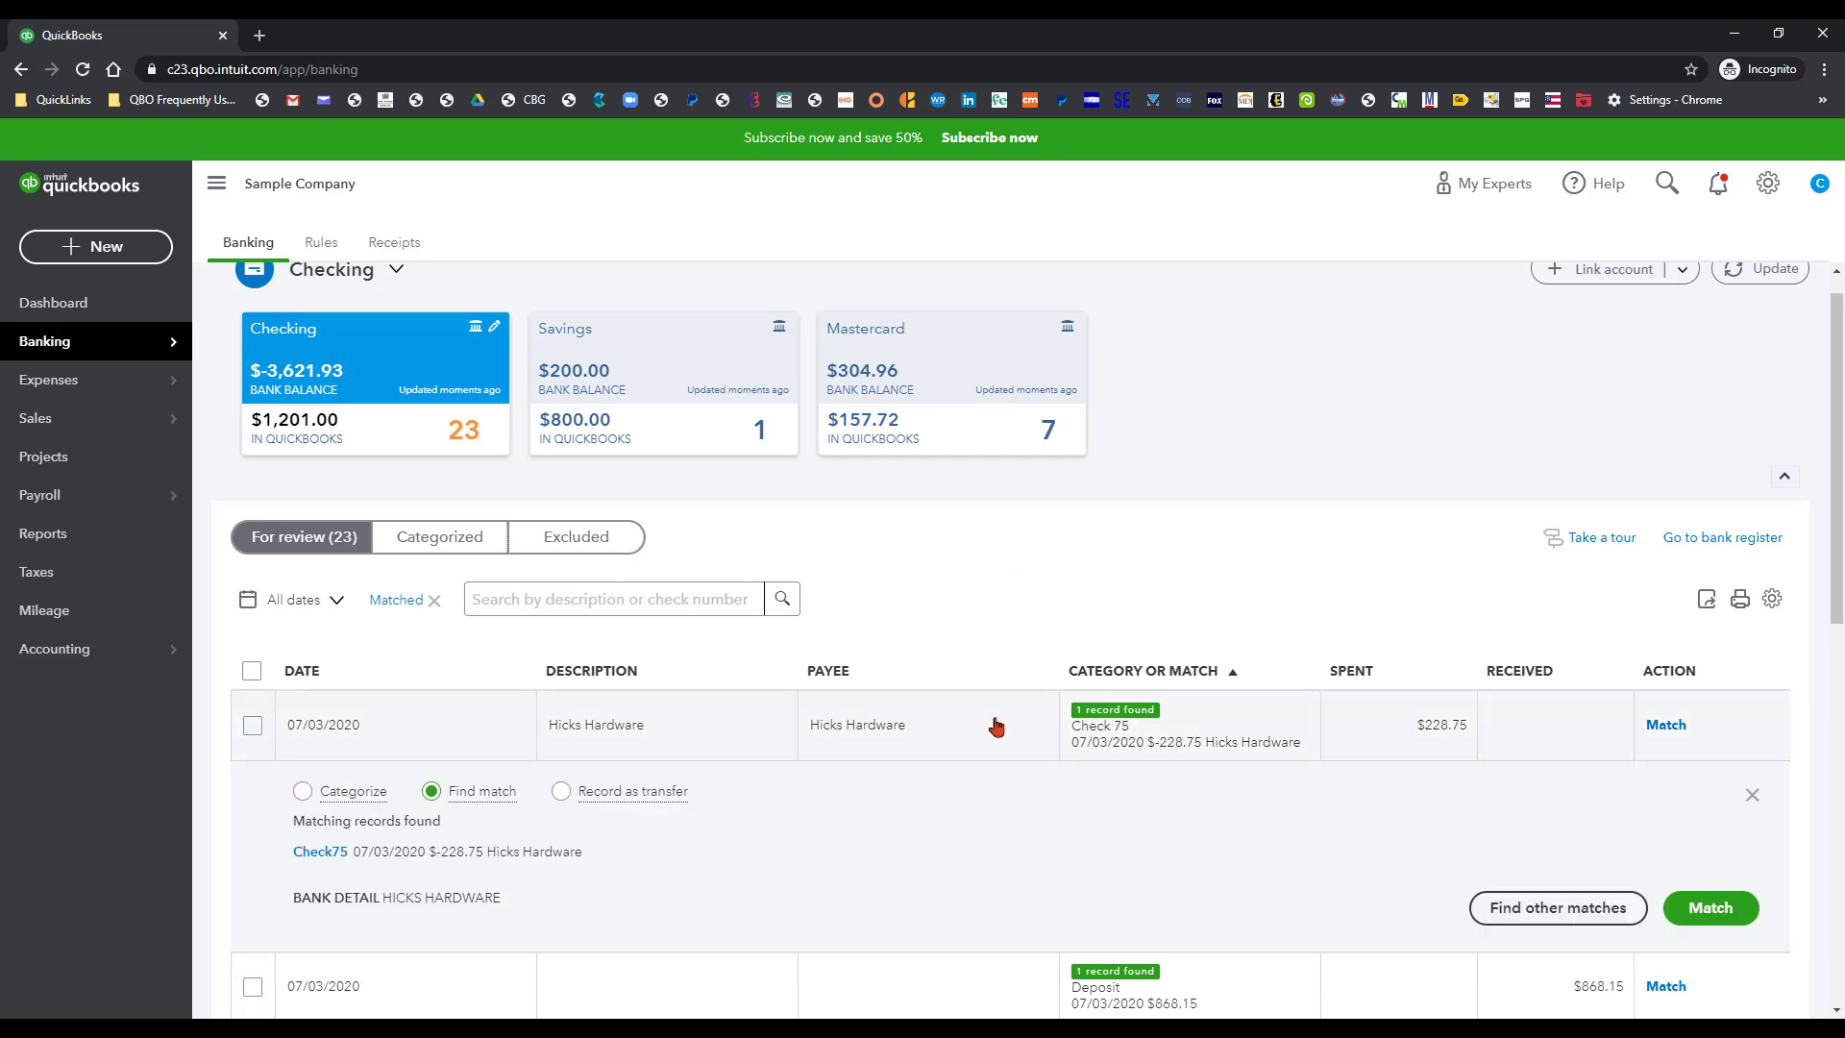
left_click(996, 727)
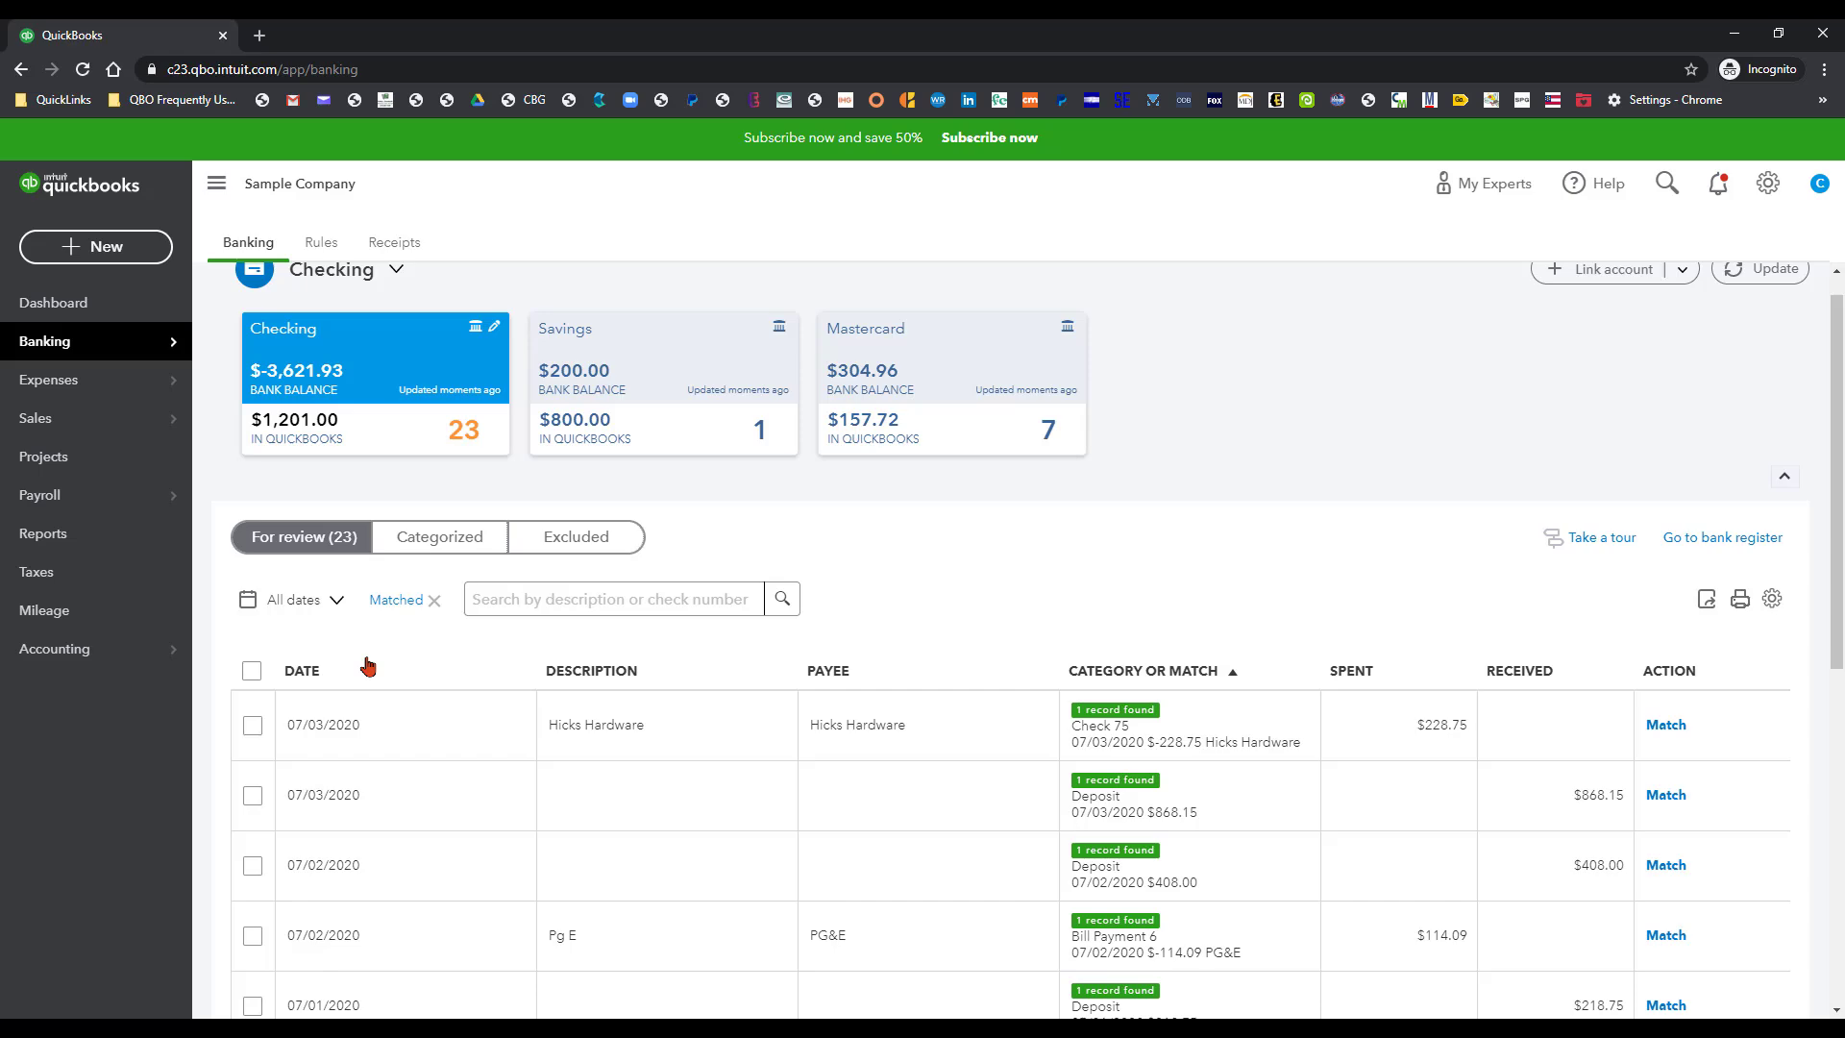
Select all transactions in the Matched list and accept their suggested matches as one batch
scroll(985, 587, "down", 5)
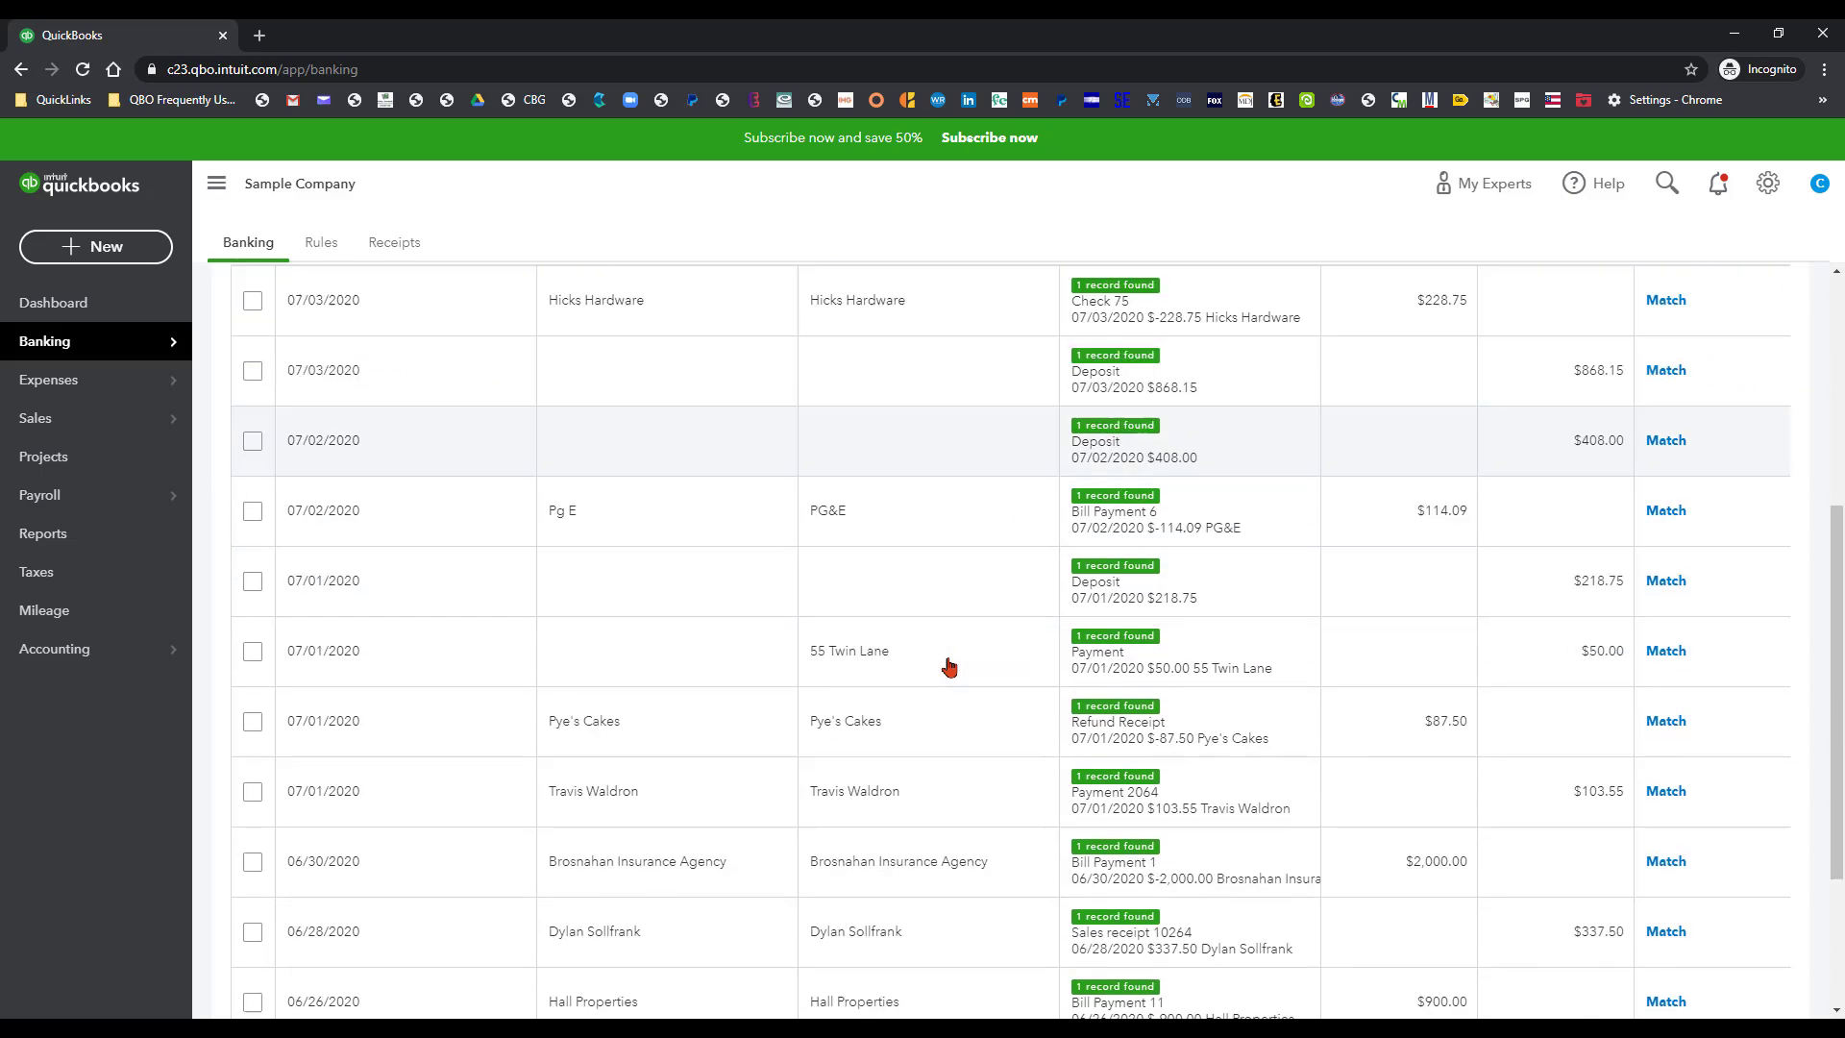
scroll(946, 692, "down", 5)
scroll(961, 634, "up", 9)
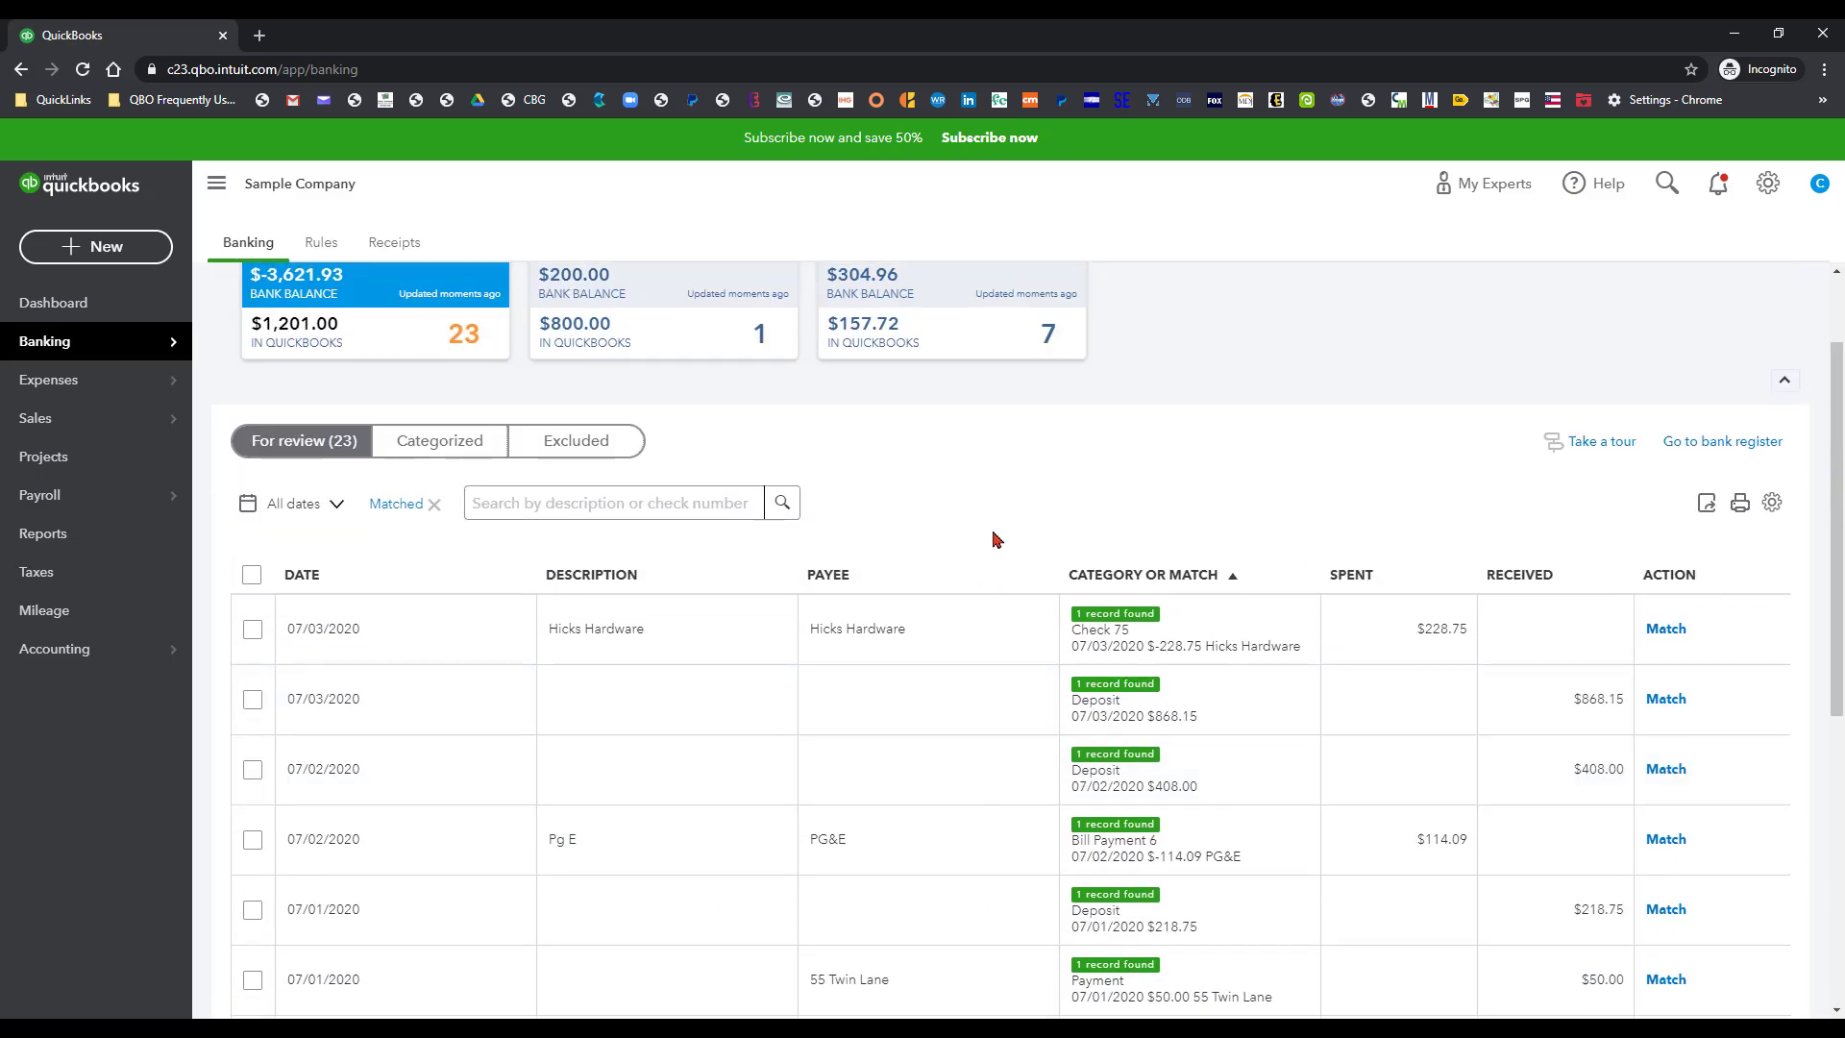
left_click(252, 574)
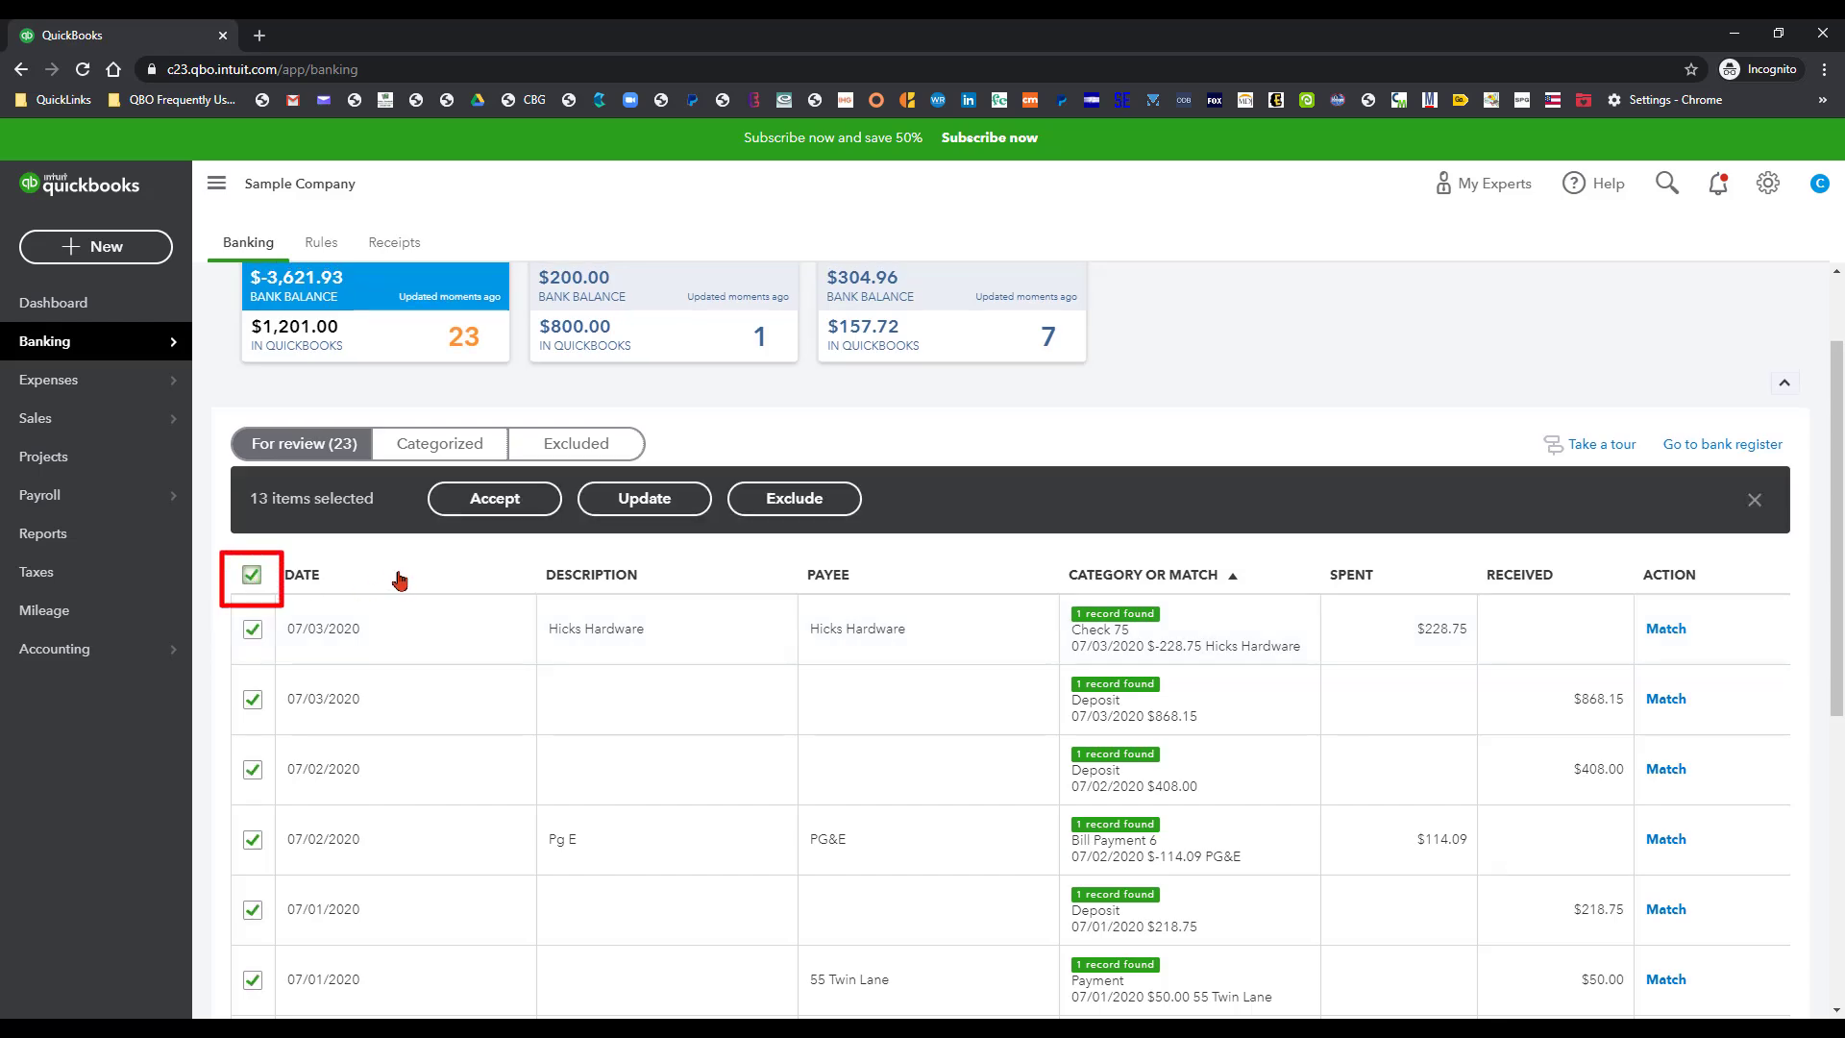
scroll(424, 679, "down", 6)
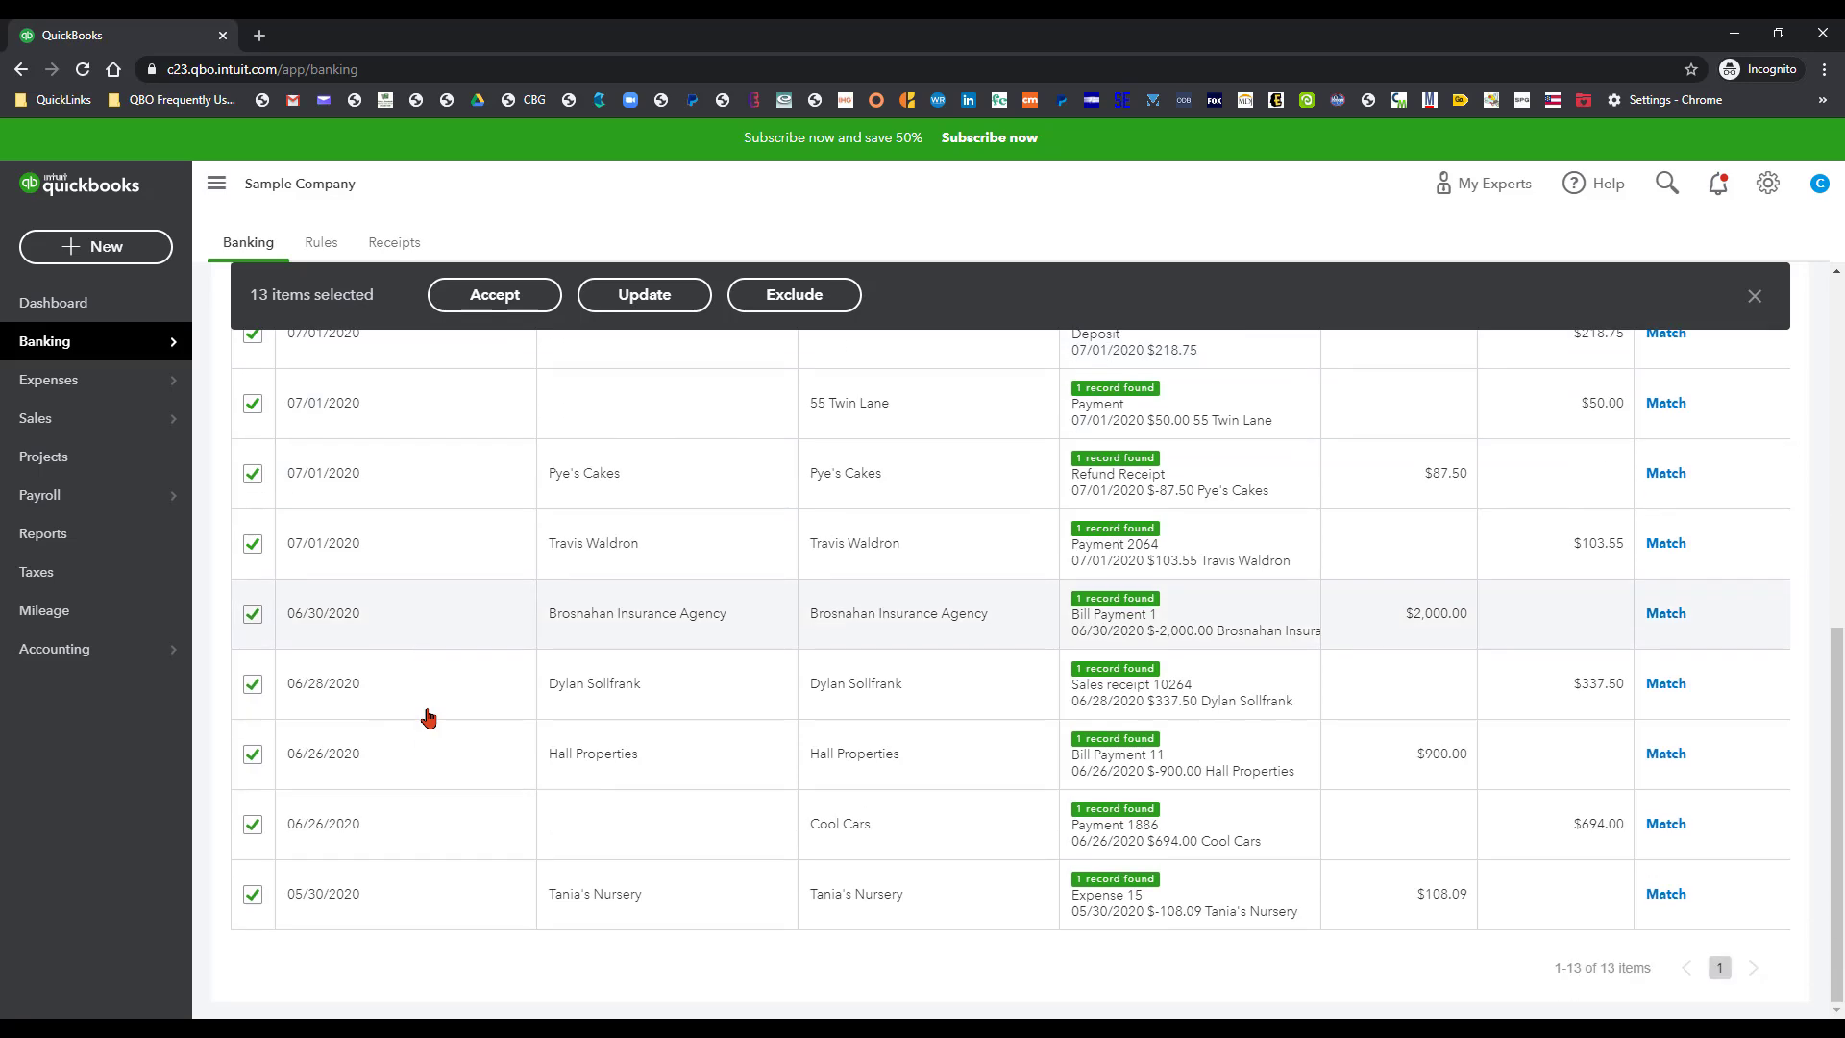
scroll(429, 718, "up", 6)
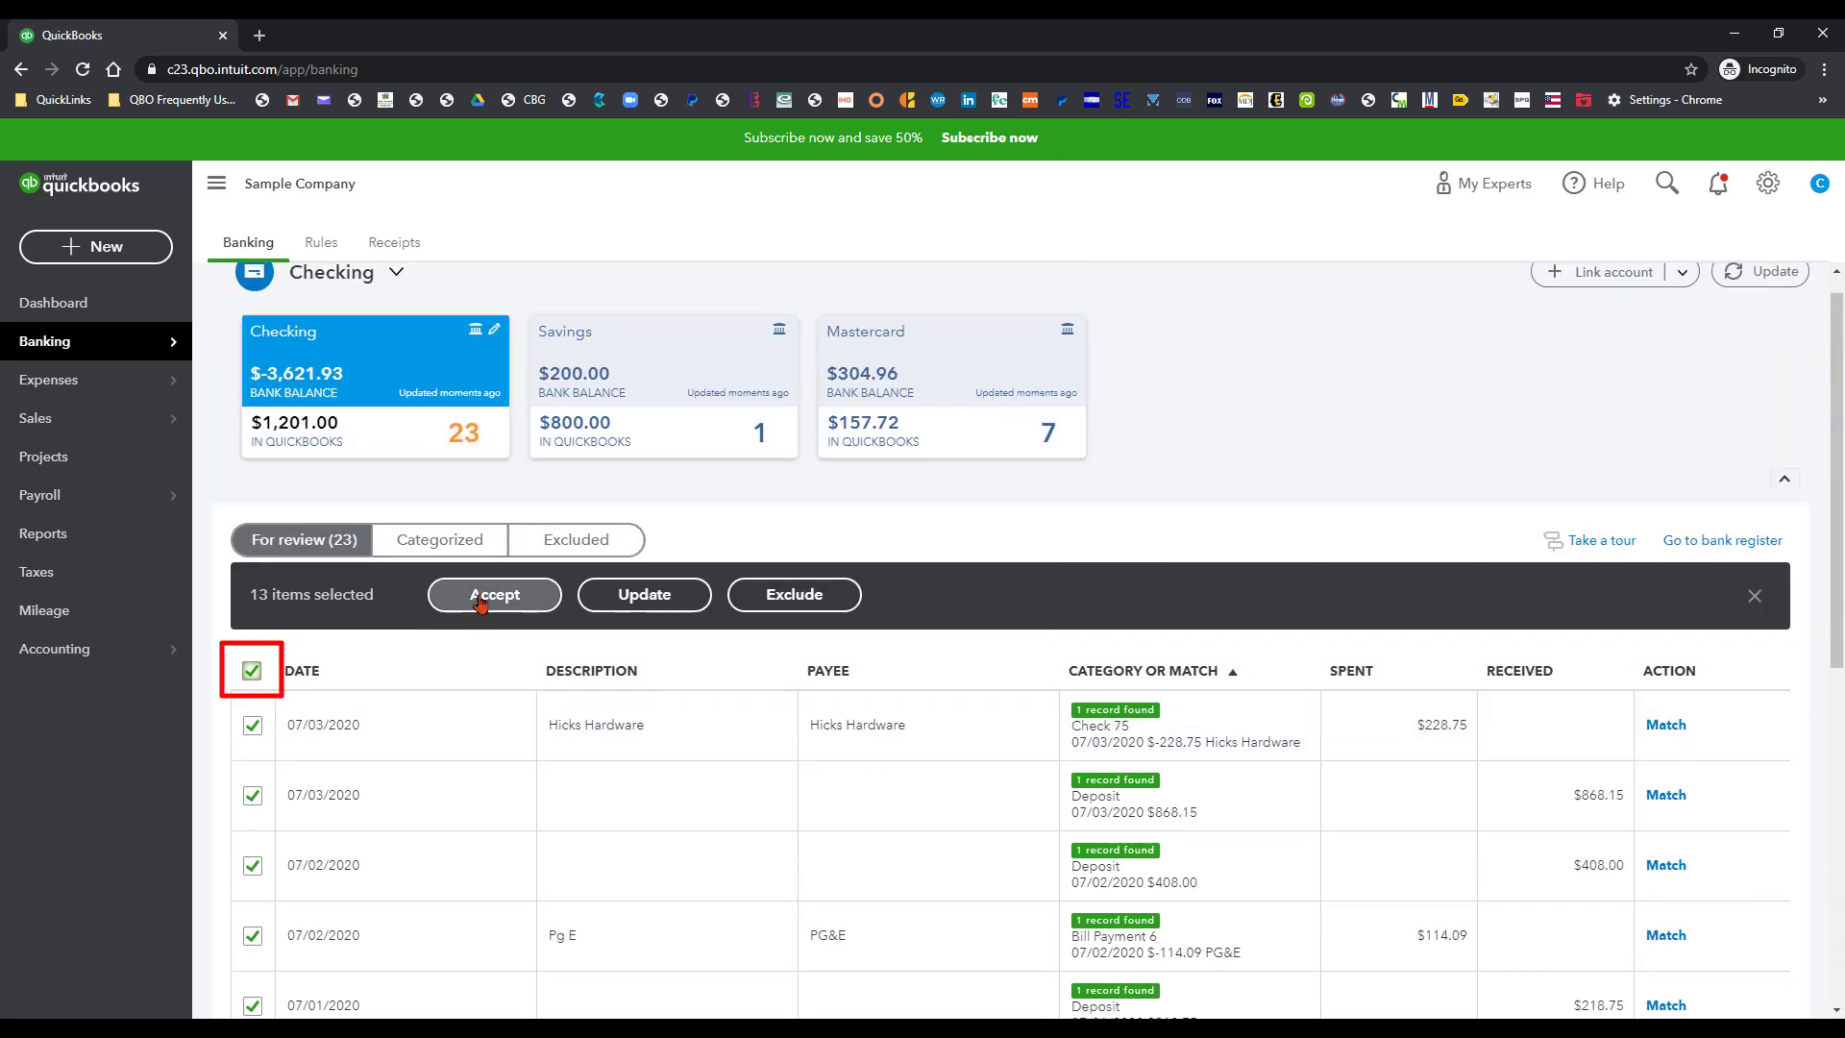
left_click(480, 600)
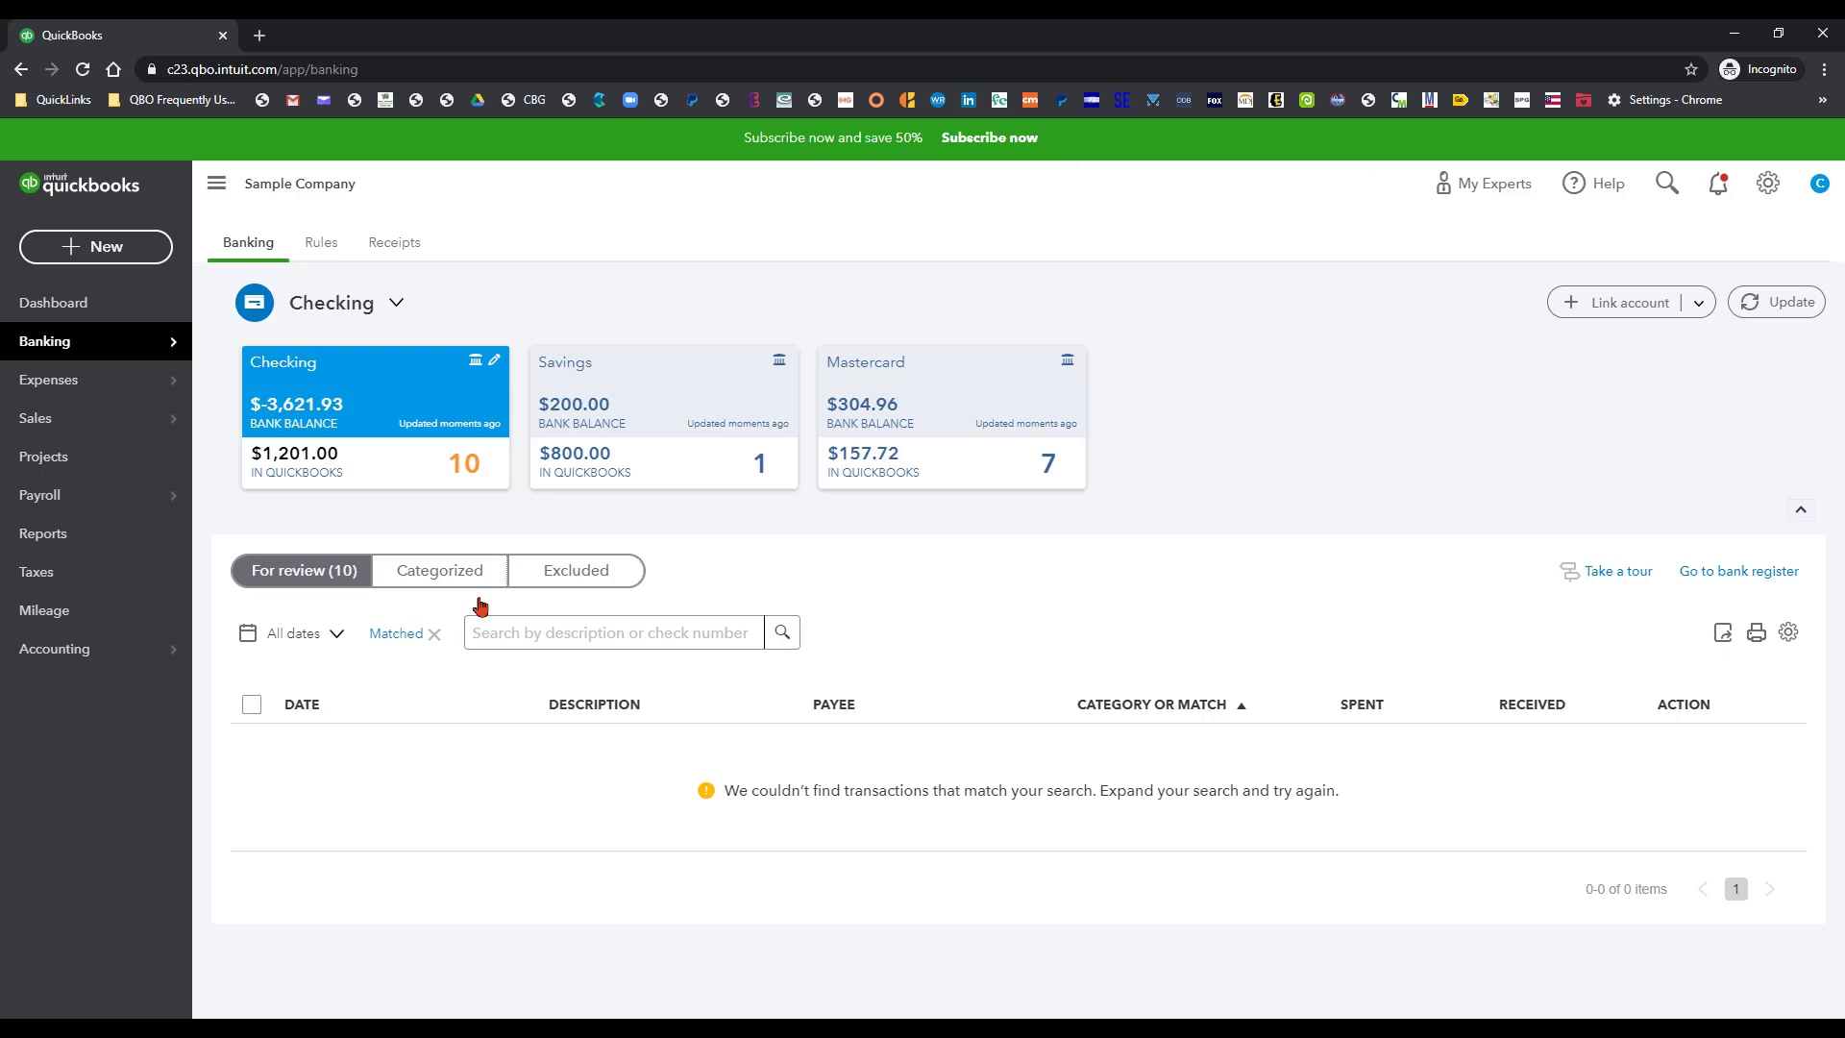
Review the accepted matches in the Categorized list and return to the transactions for review
left_click(456, 574)
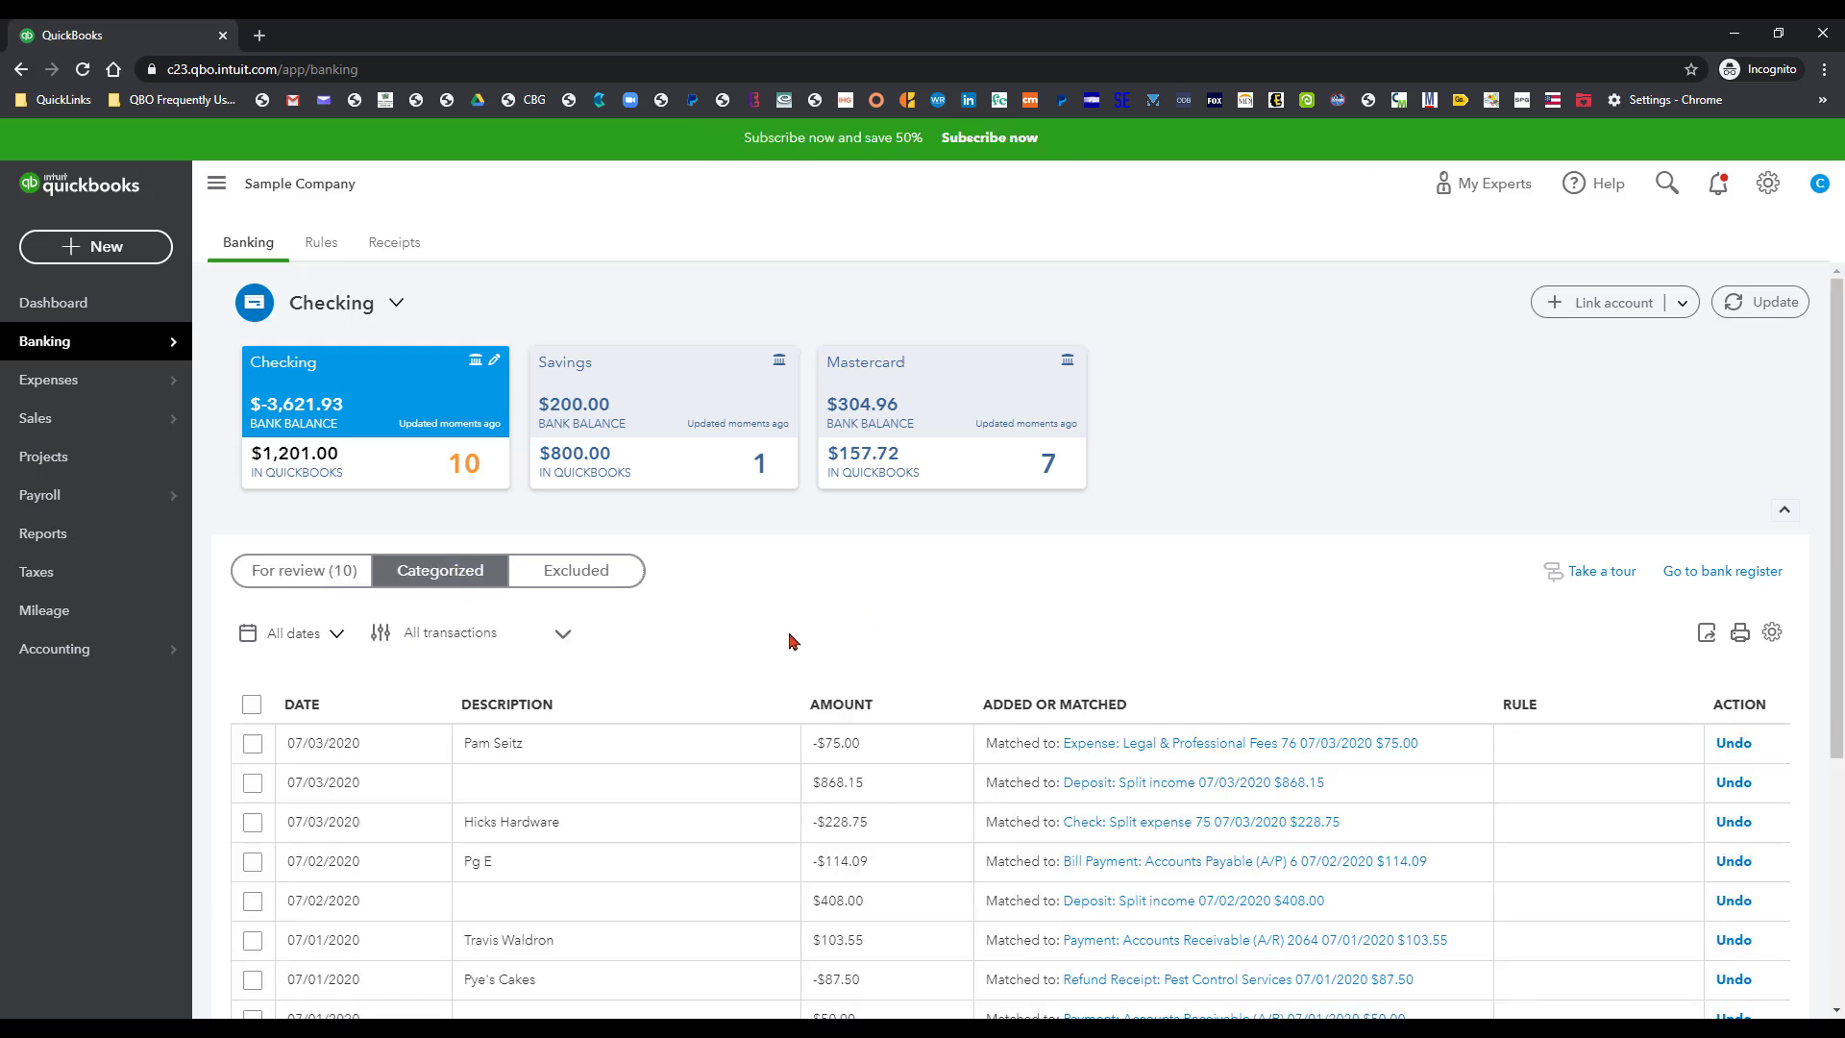
scroll(754, 647, "down", 4)
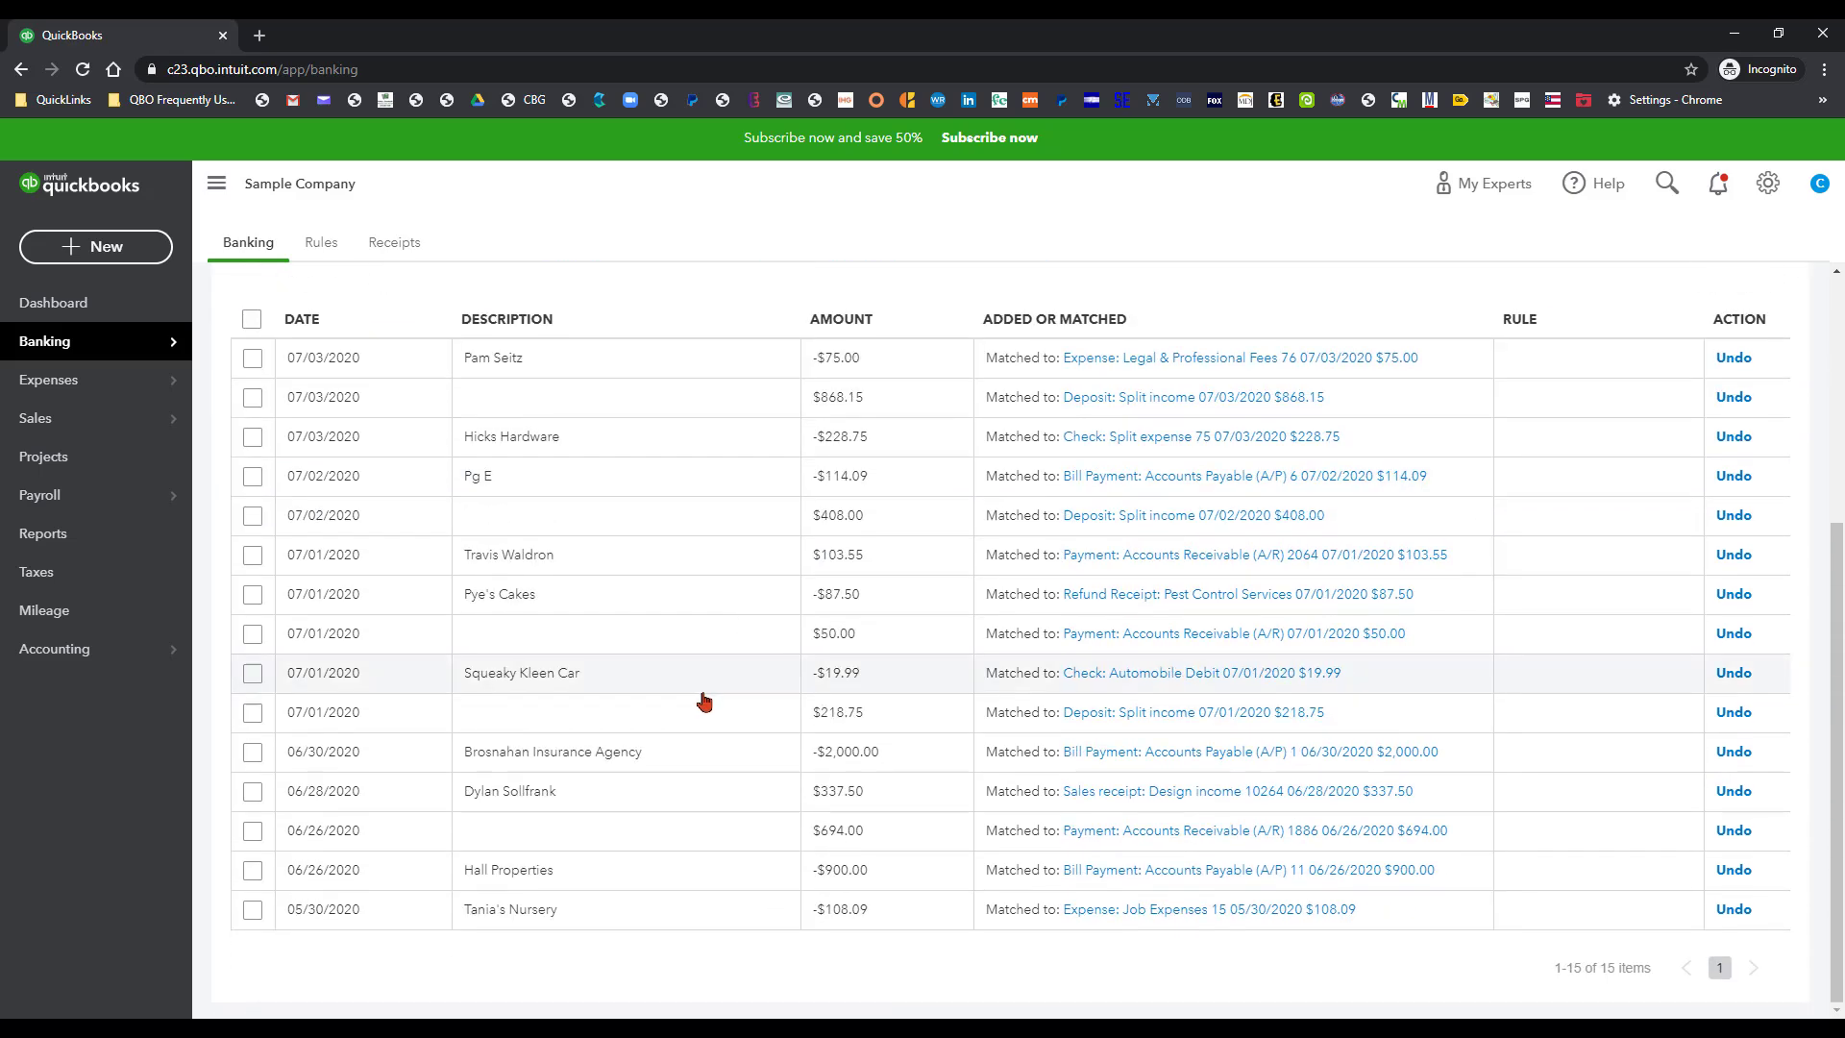
scroll(706, 925, "up", 1)
scroll(707, 925, "up", 2)
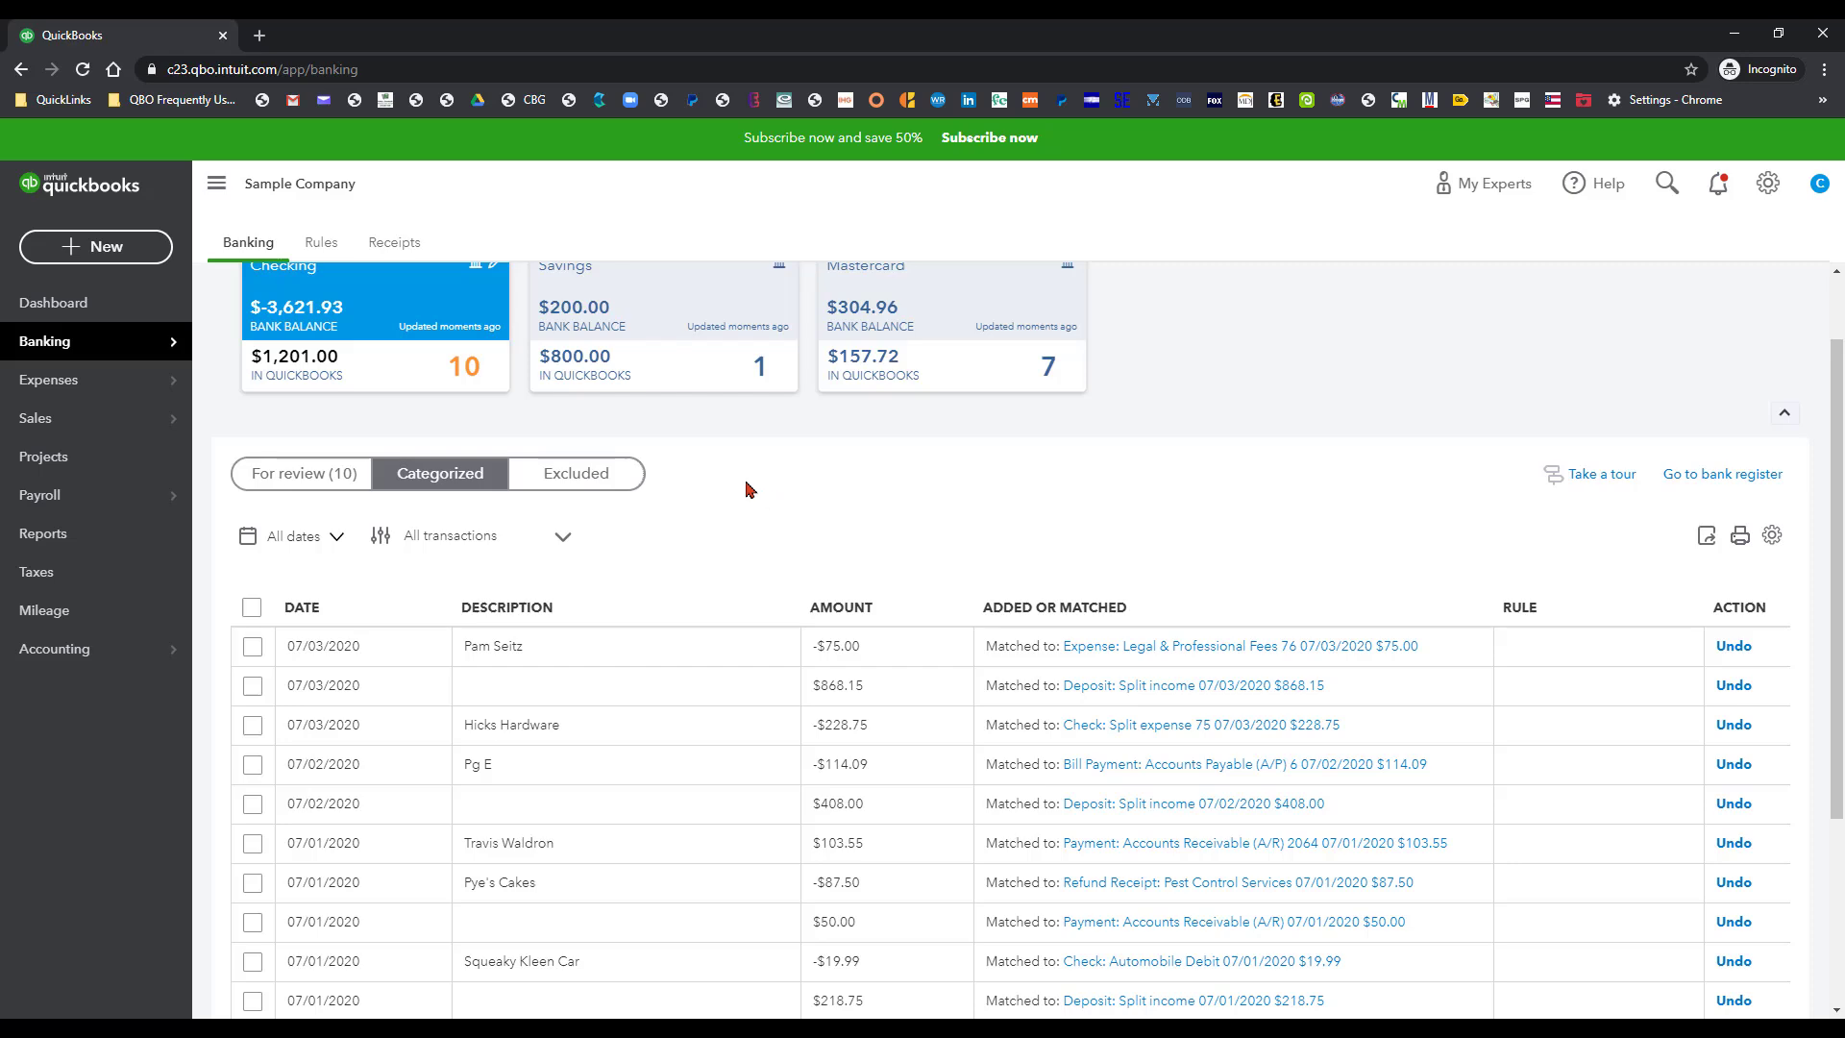
left_click(307, 475)
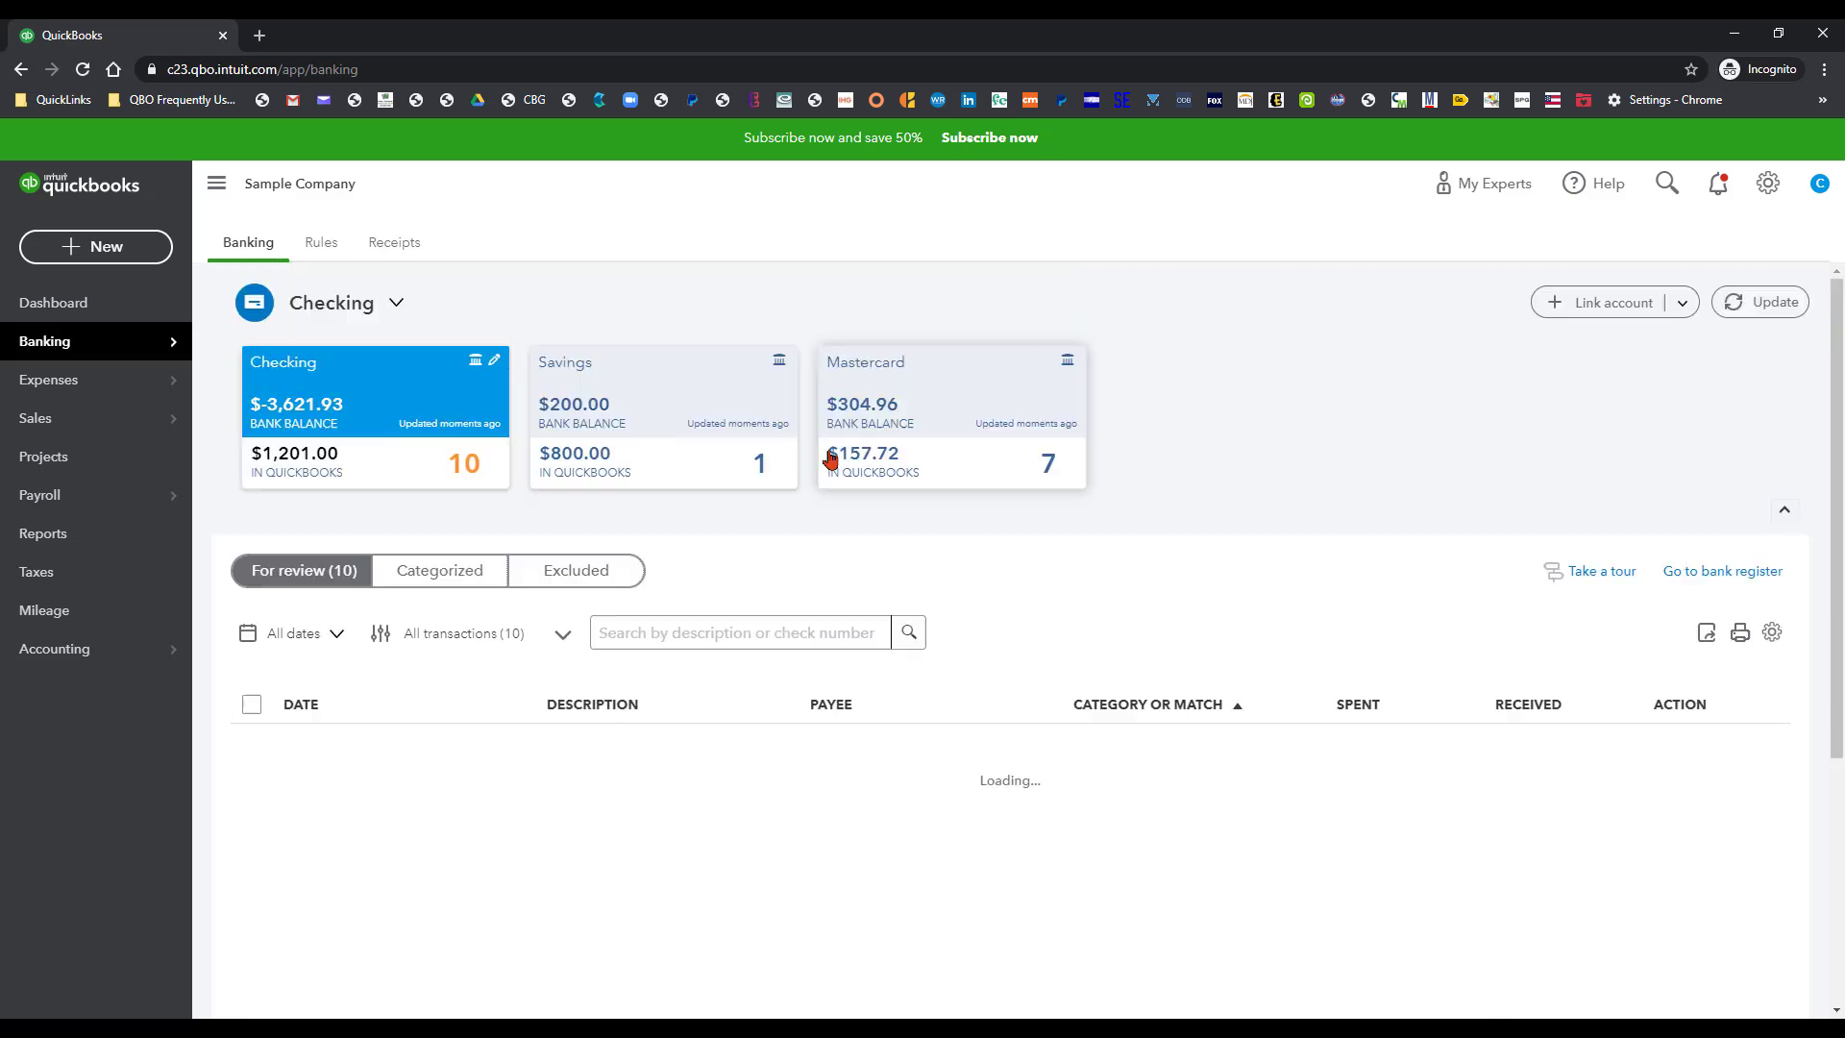